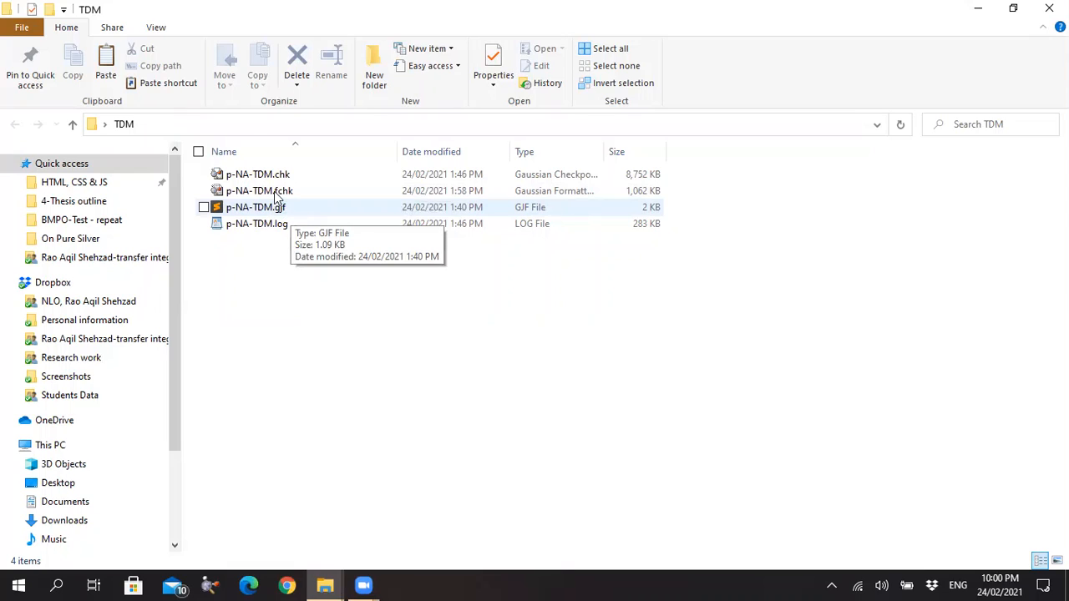
Hide the file name extensions in the TDM folder and show them again.
click(157, 29)
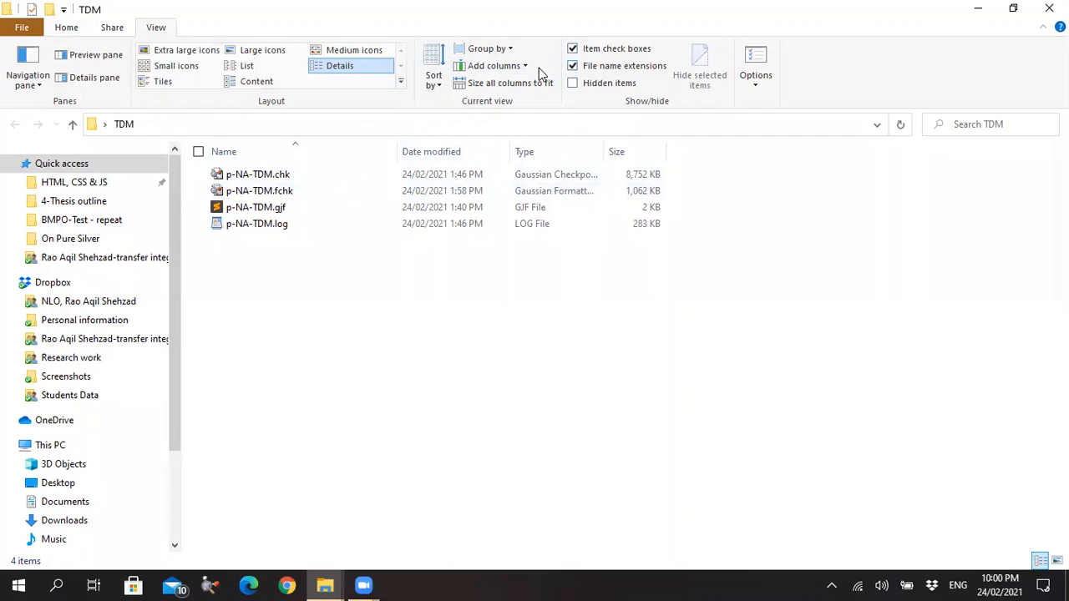
click(572, 72)
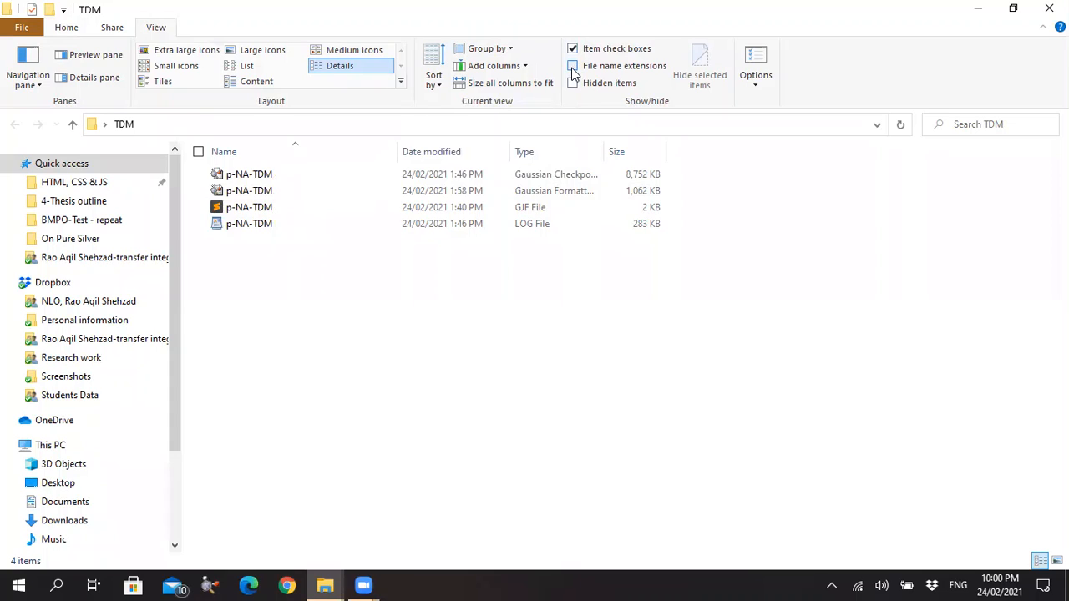
click(572, 66)
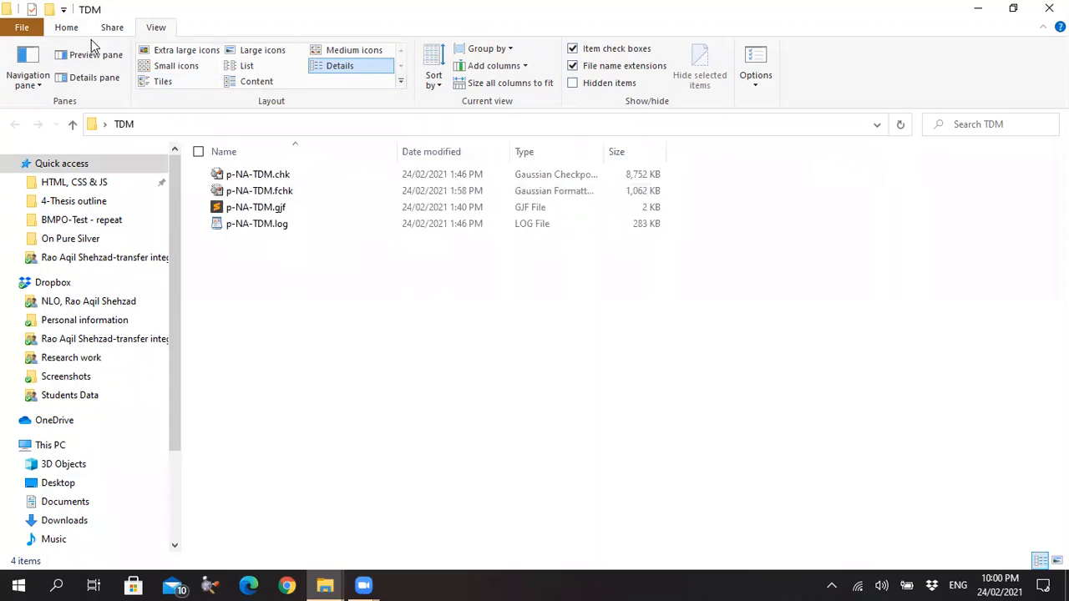
click(67, 28)
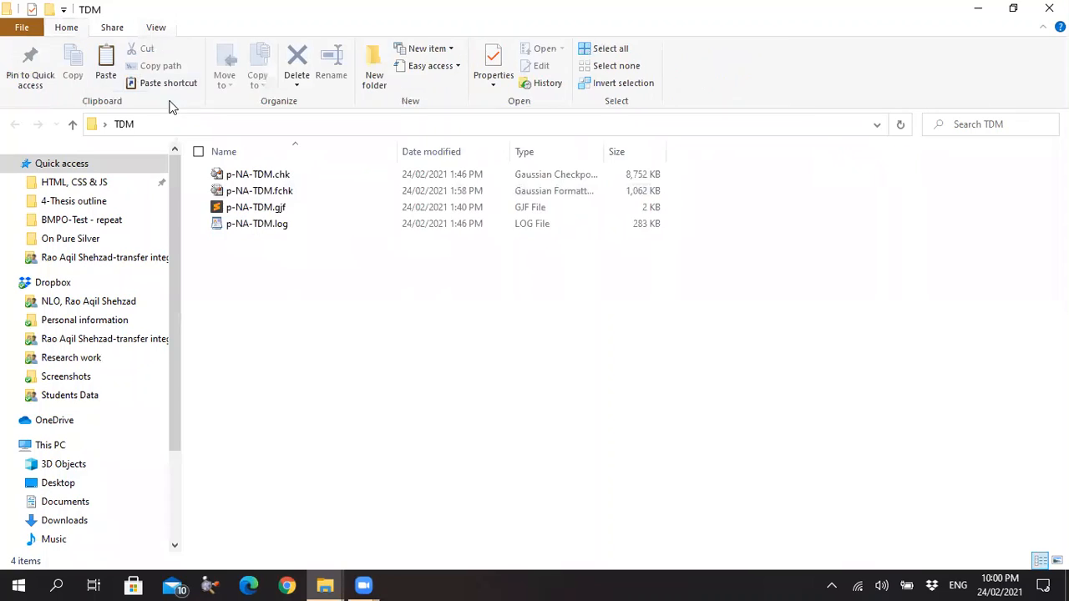
Look over the p-NA-TDM .log, .chk and .fchk files in the TDM folder by selecting each one.
click(293, 223)
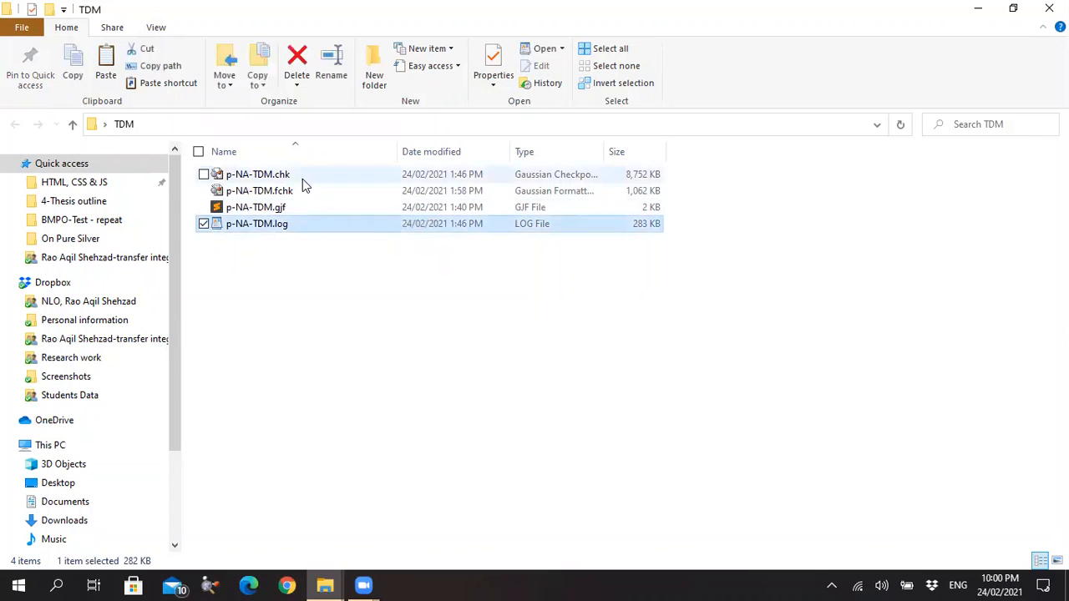
click(302, 190)
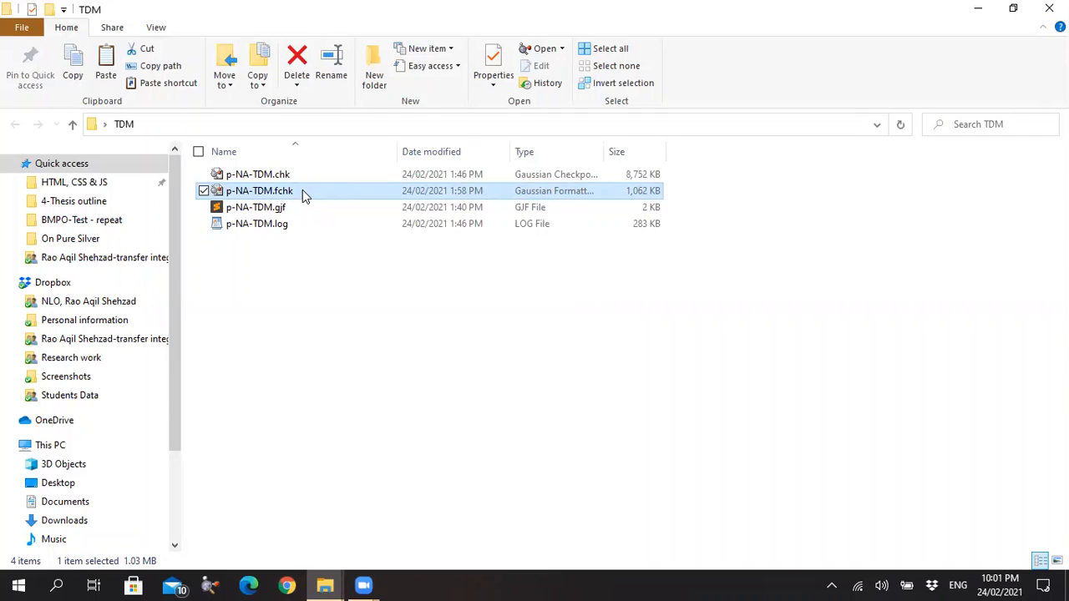
double_click(302, 177)
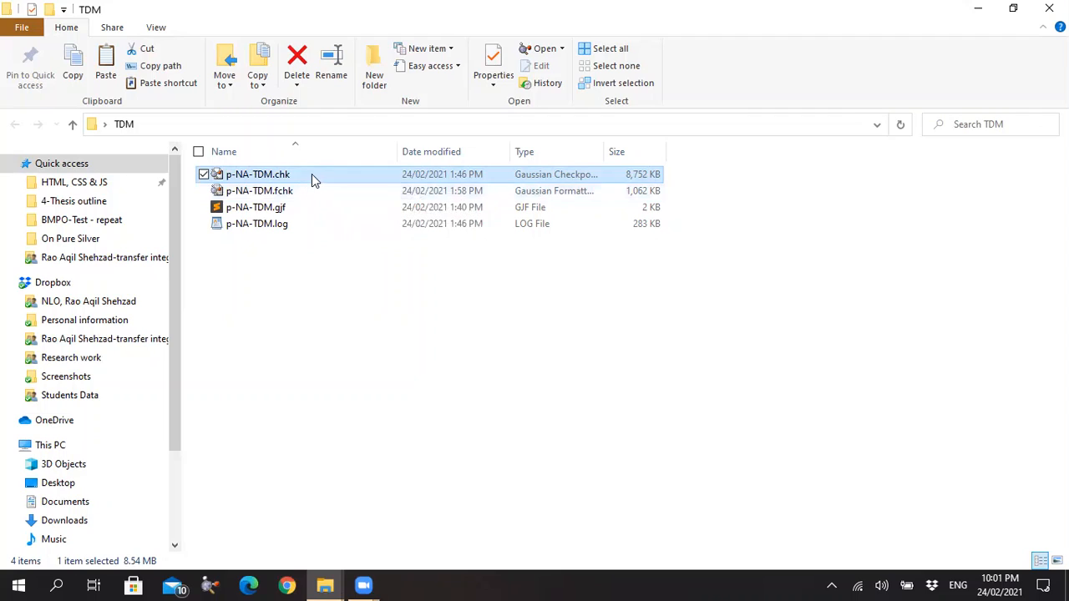
click(312, 193)
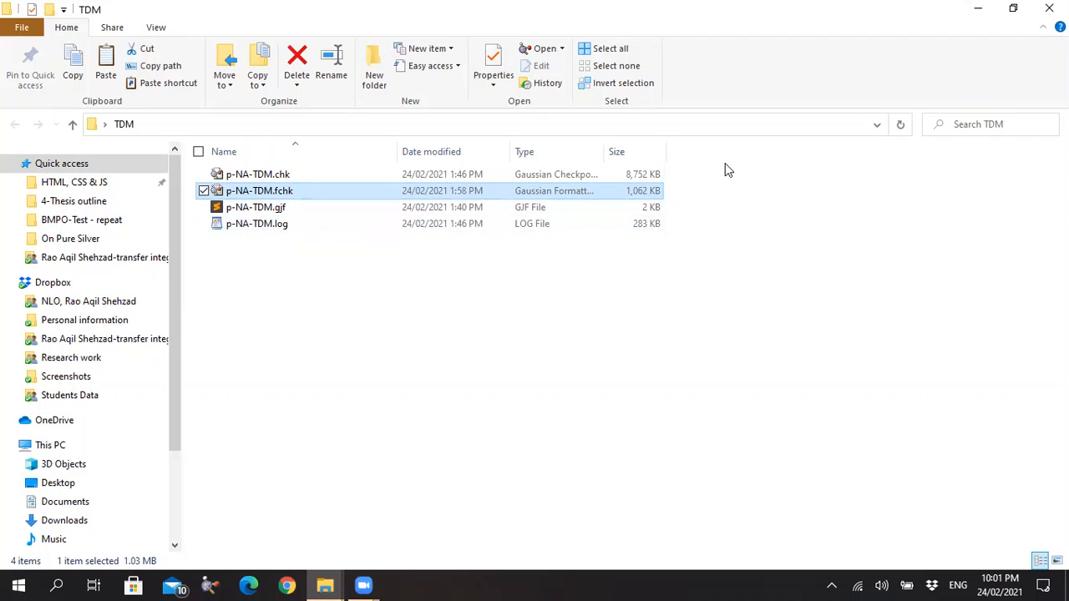
Switch to Chrome, search Google for "multi wave function software" and open the Multiwfn website.
click(970, 10)
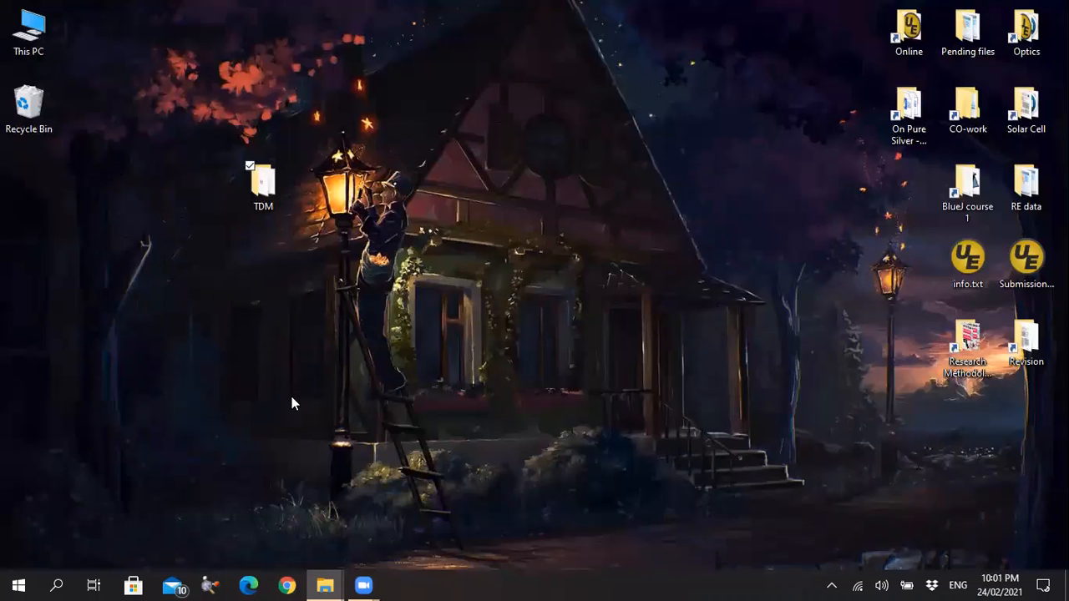
click(287, 586)
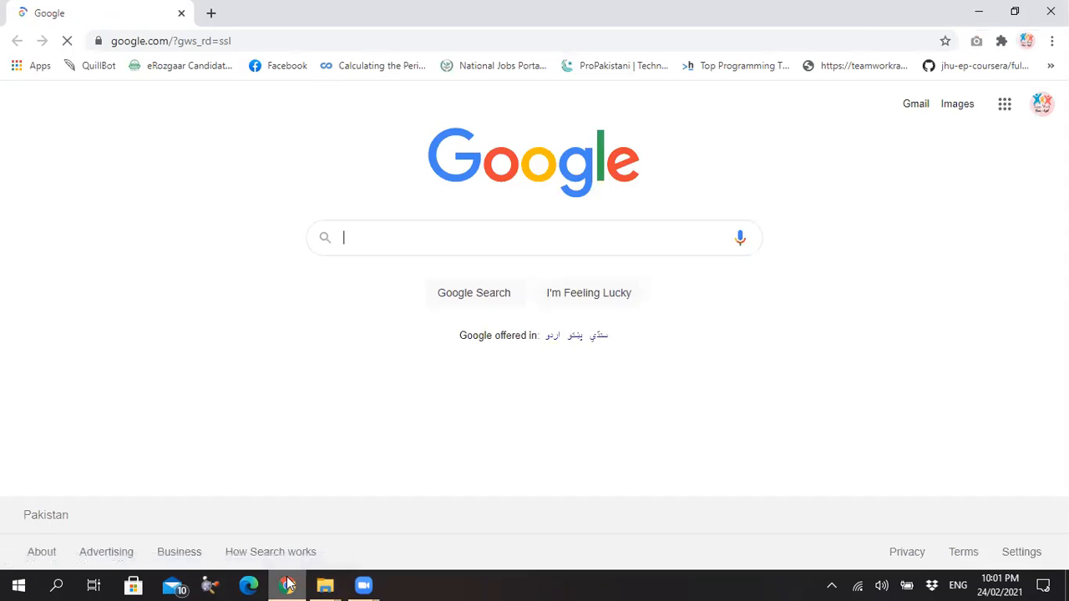
text(multi)
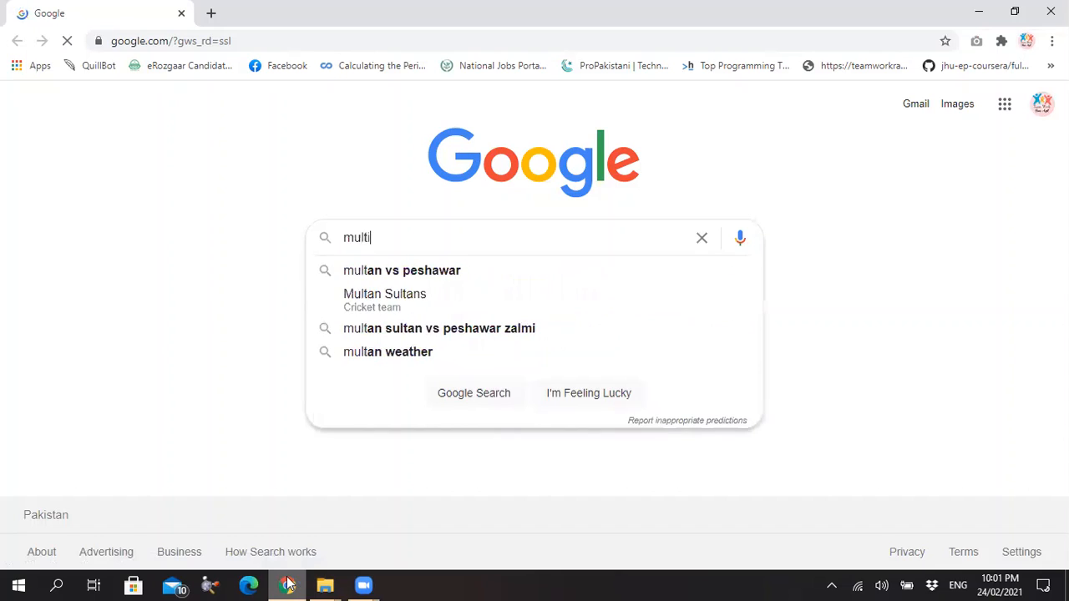
text( wave )
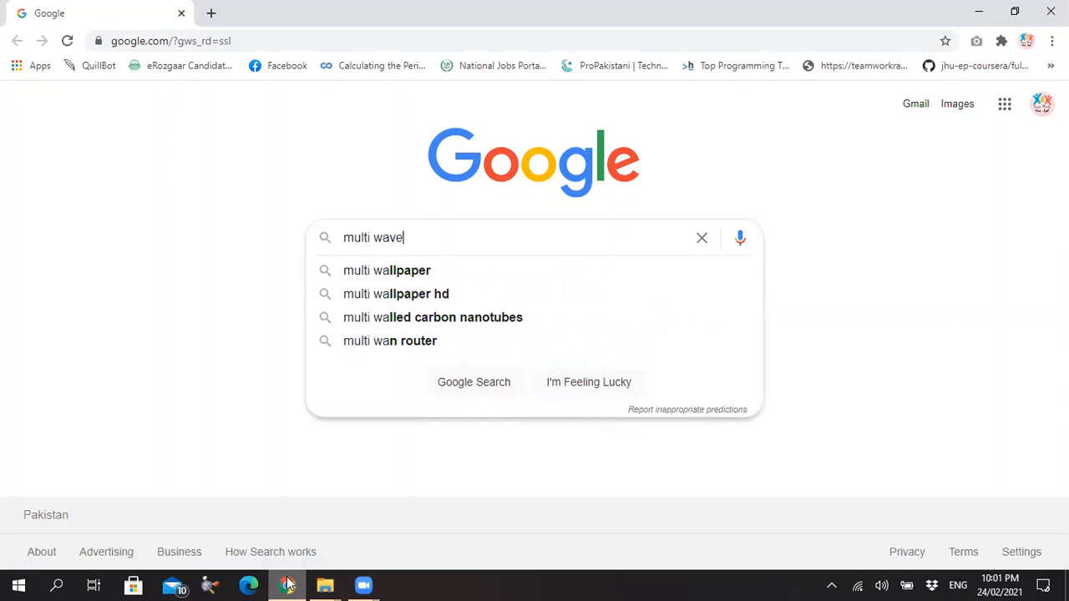
text(func)
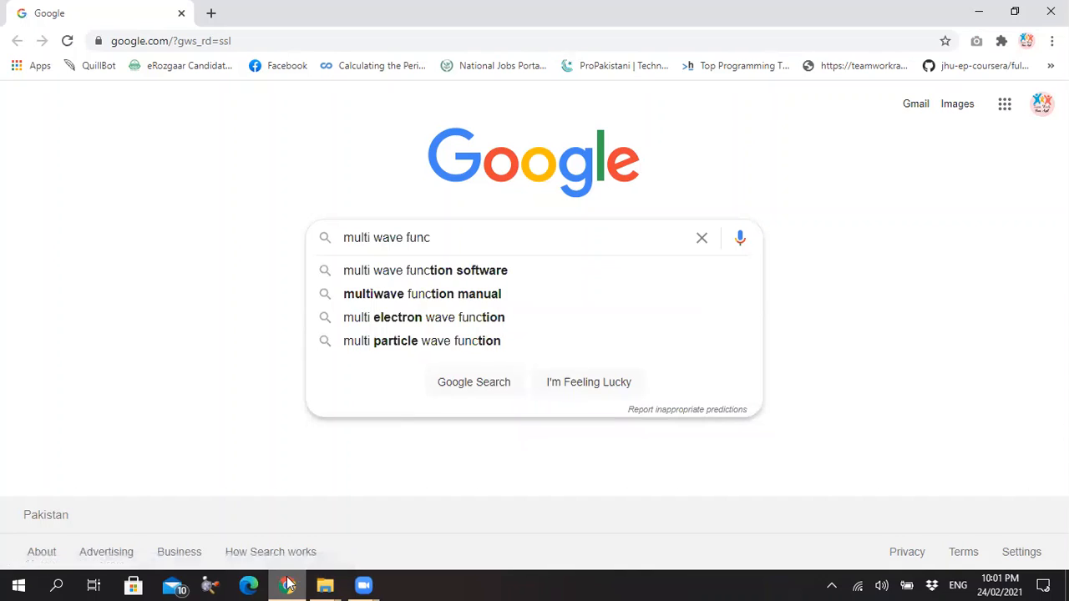
key(Down)
key(Return)
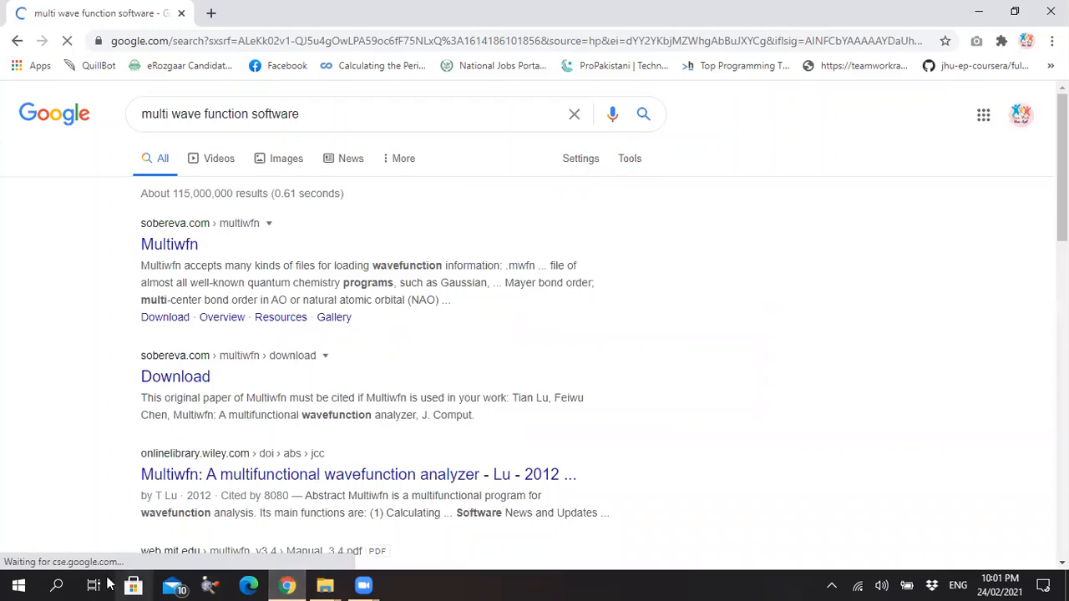
click(163, 247)
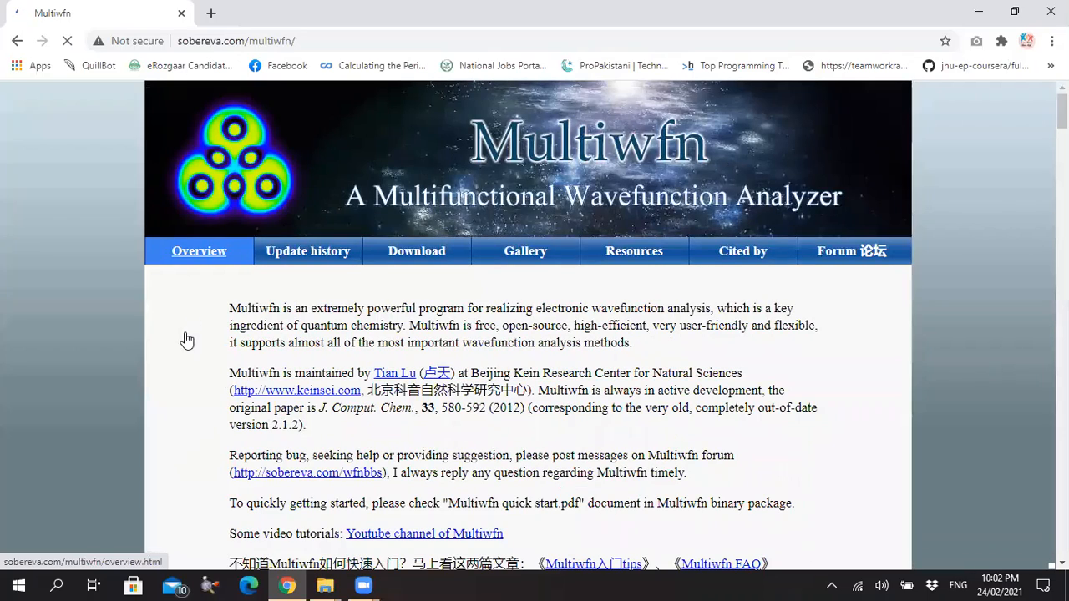
Examine the Multiwfn overview page, covering supported input files, special points, functions and possible analyses, and return to its beginning.
scroll(167, 370, down, 5)
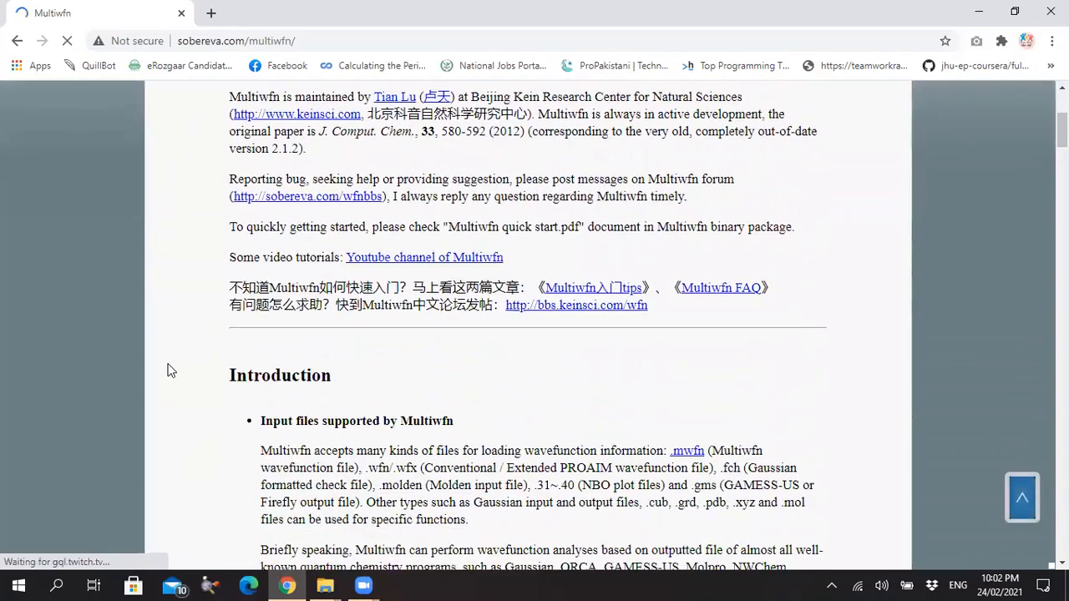
scroll(167, 370, down, 10)
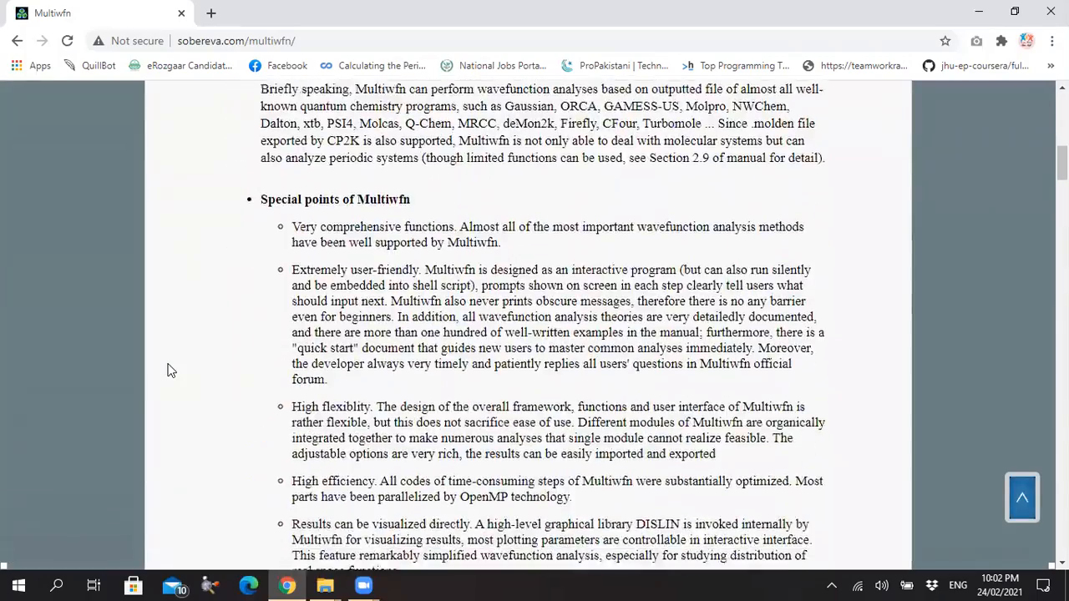
scroll(167, 370, down, 10)
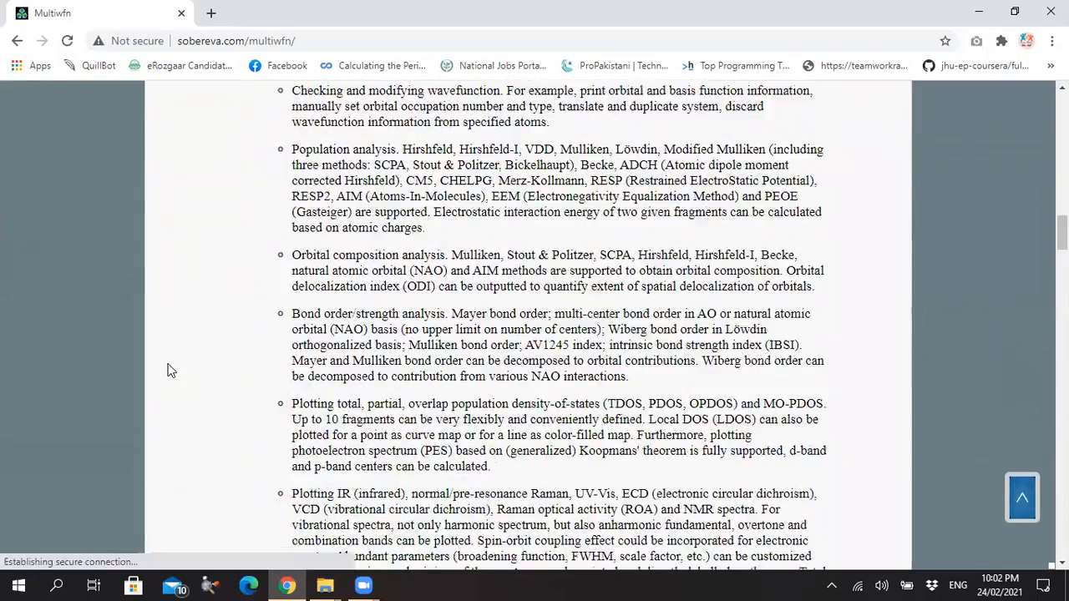
scroll(167, 370, down, 10)
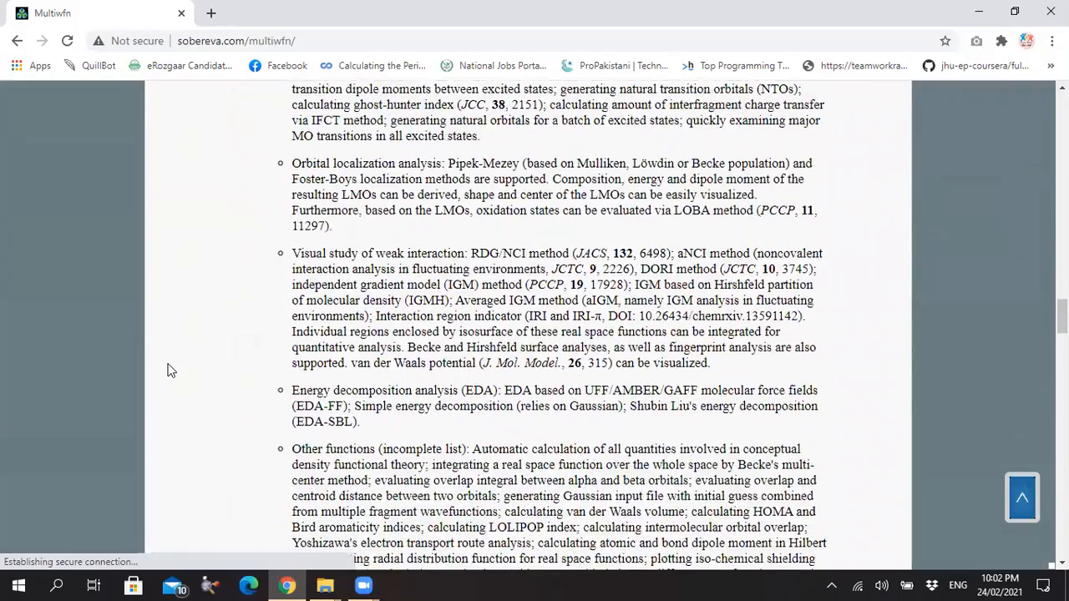
scroll(167, 370, down, 10)
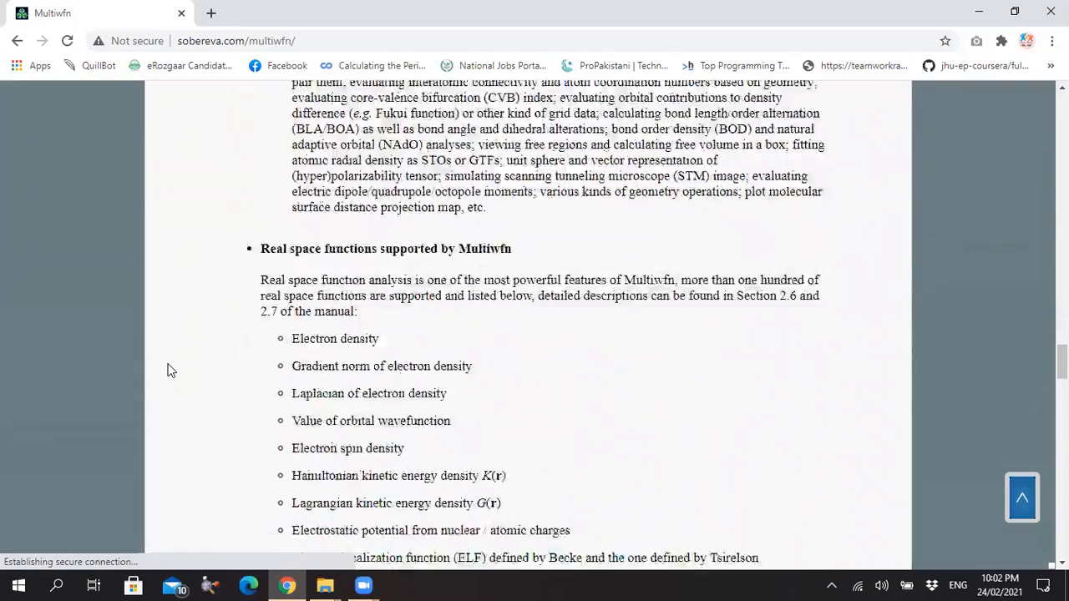
scroll(167, 370, down, 10)
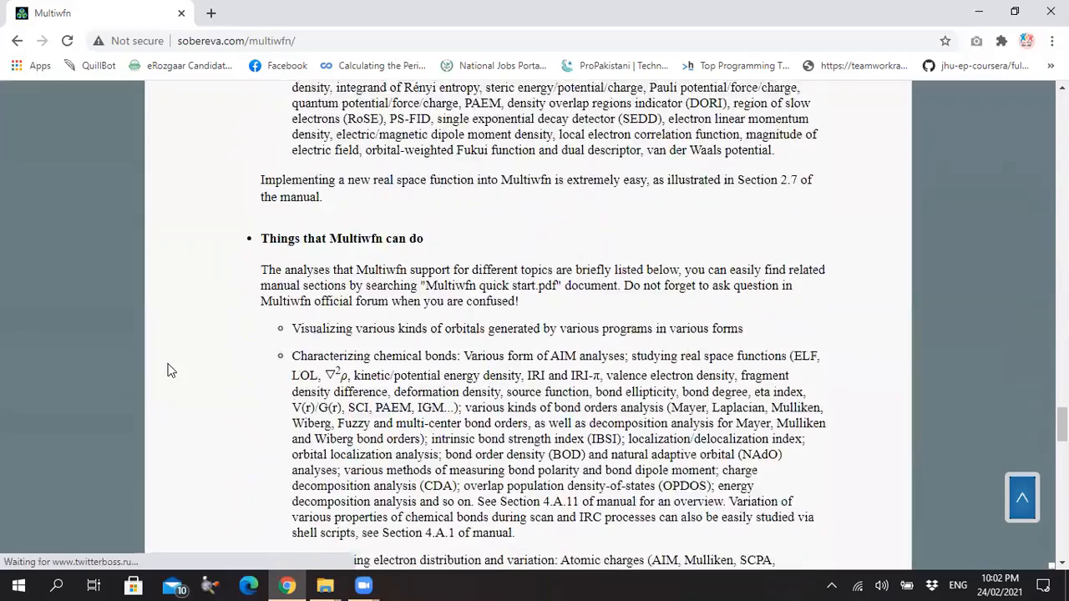
scroll(166, 372, down, 10)
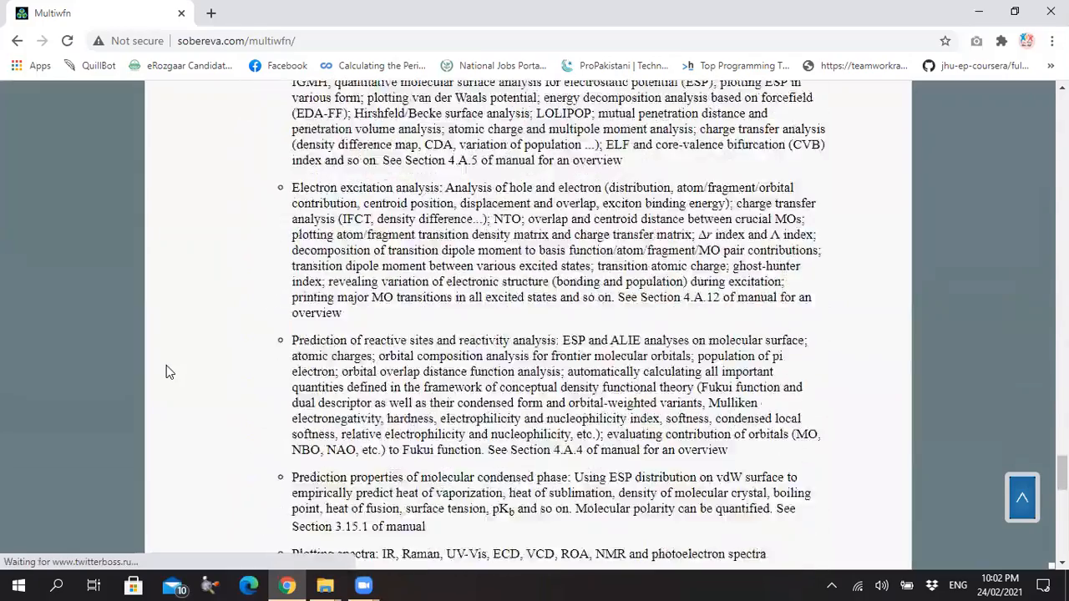
scroll(166, 372, down, 5)
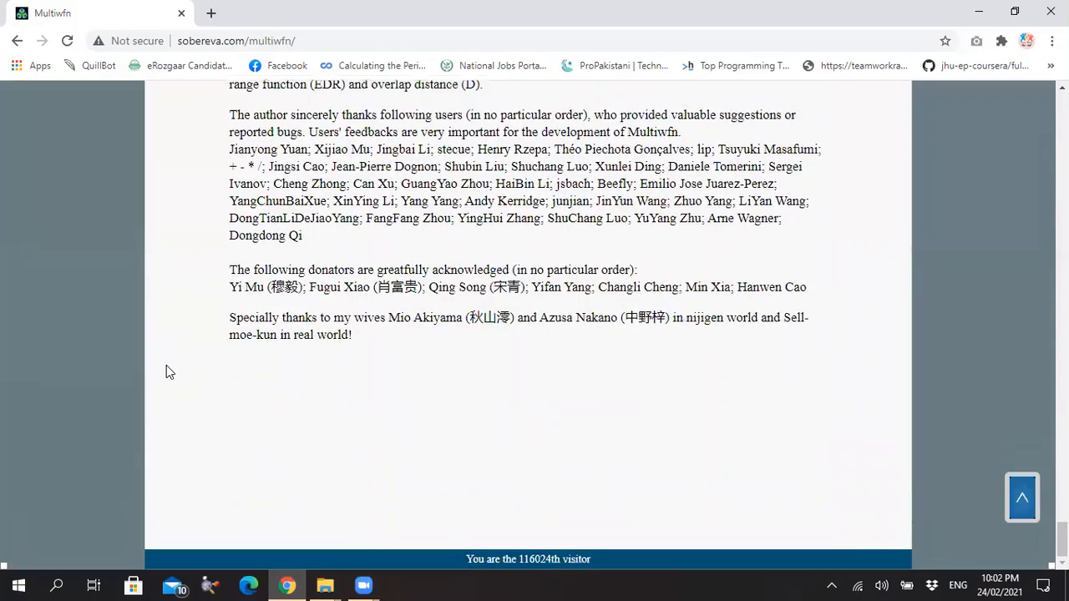
key(Home)
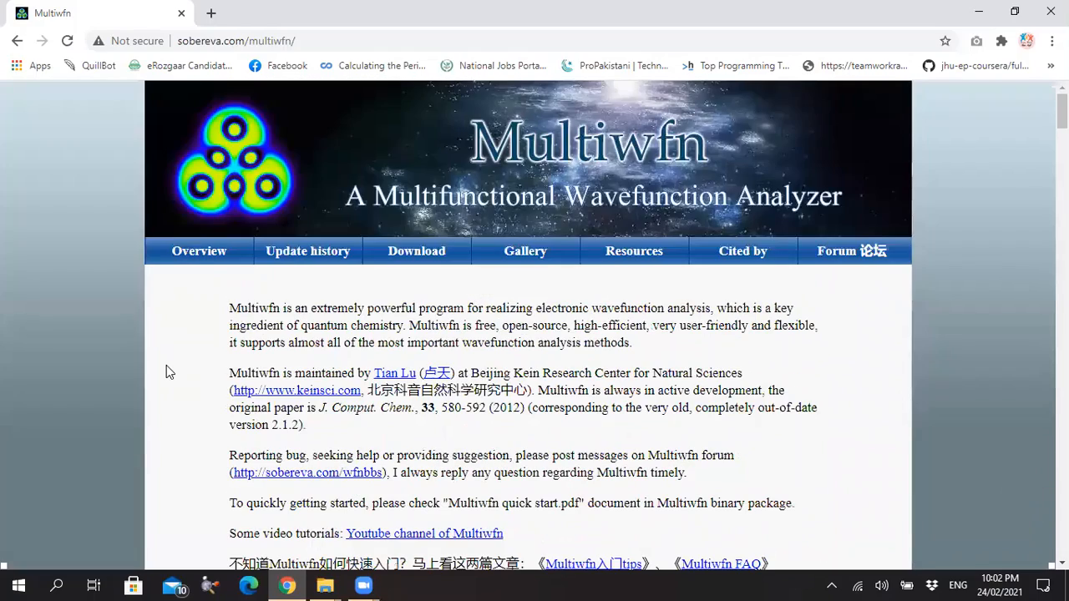
Open the Multiwfn download page, dismissing the advertising pop-up, and locate the Windows 64bit binary package of development version 3.8.
click(420, 255)
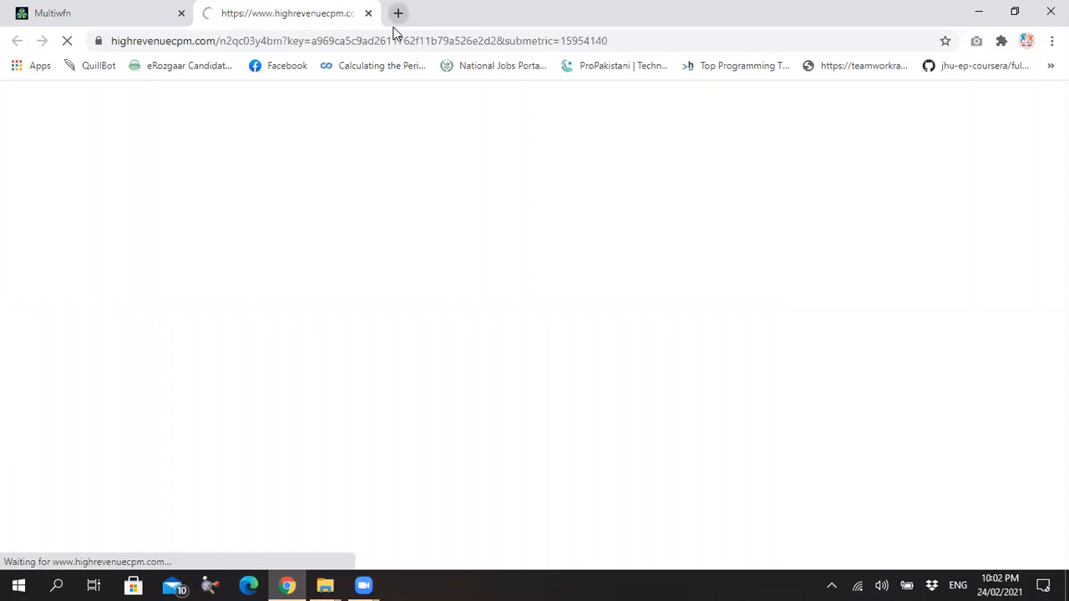
click(369, 14)
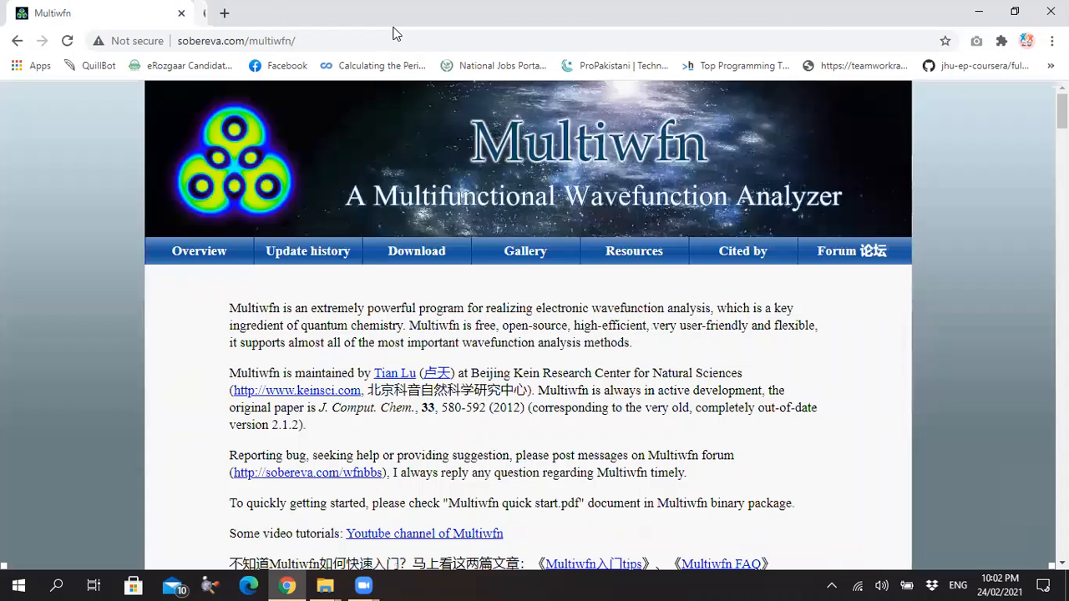
click(420, 254)
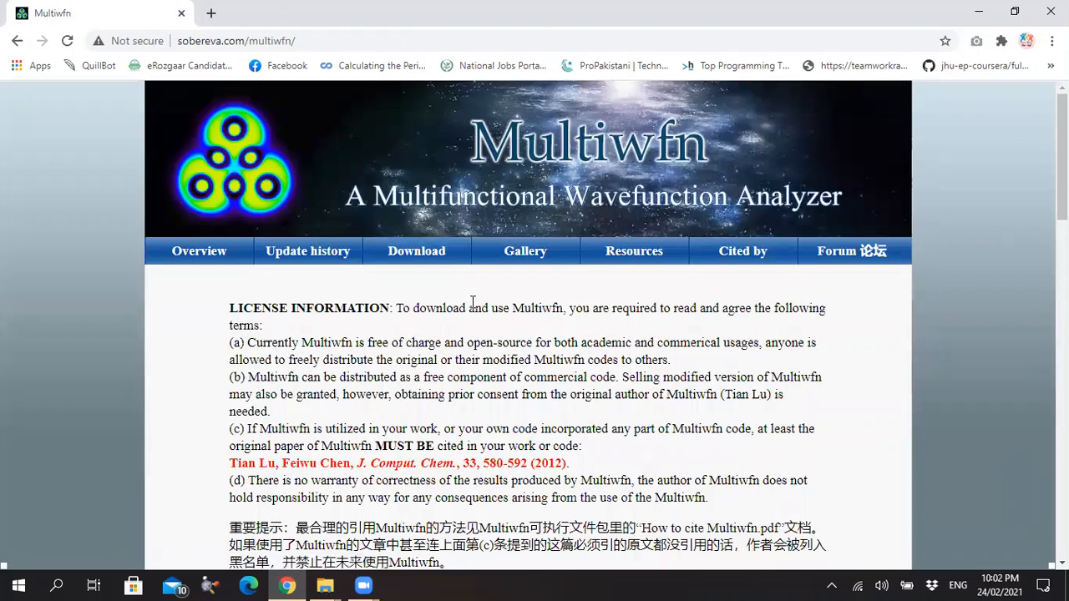
scroll(457, 377, down, 4)
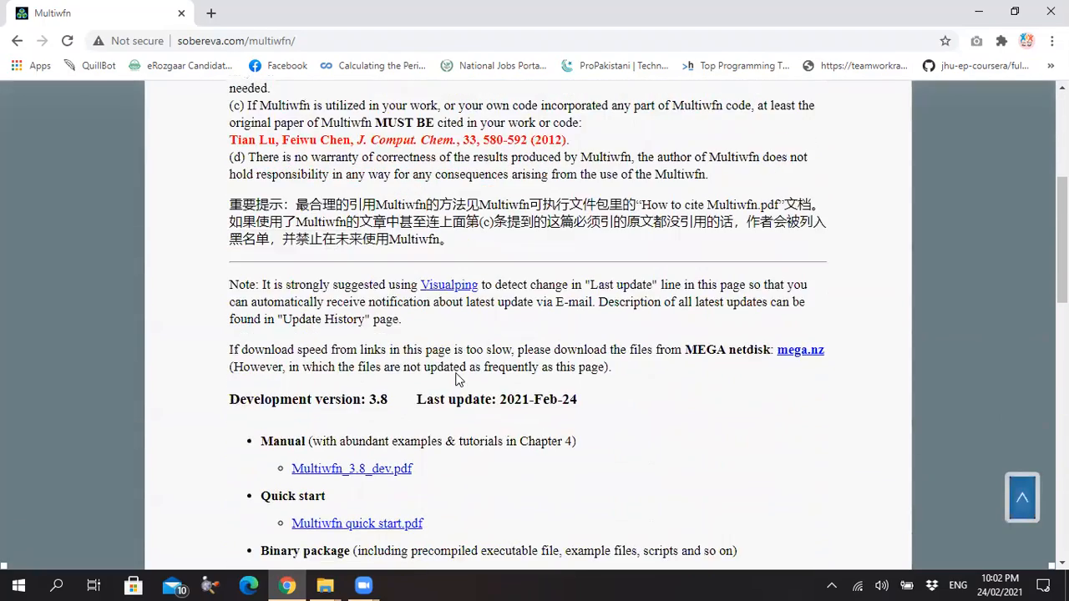
scroll(457, 377, down, 2)
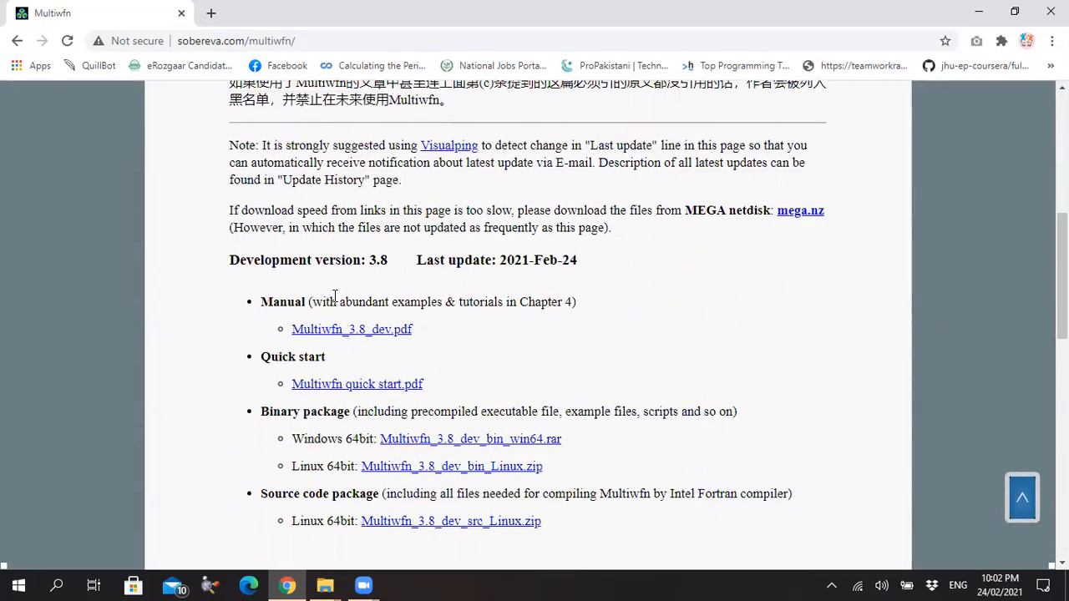
scroll(349, 288, down, 3)
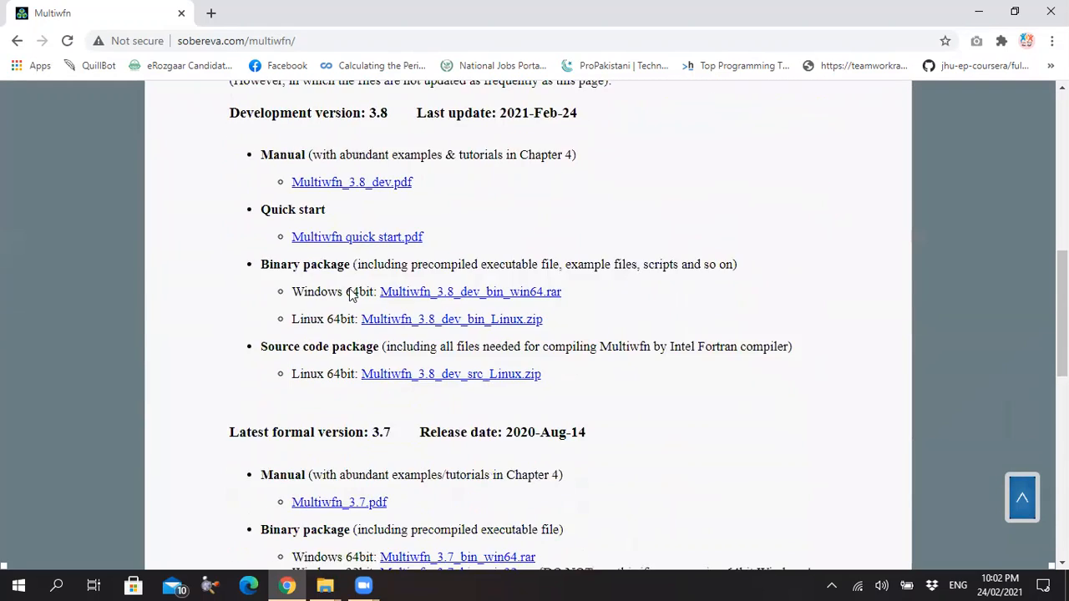
scroll(349, 288, down, 1)
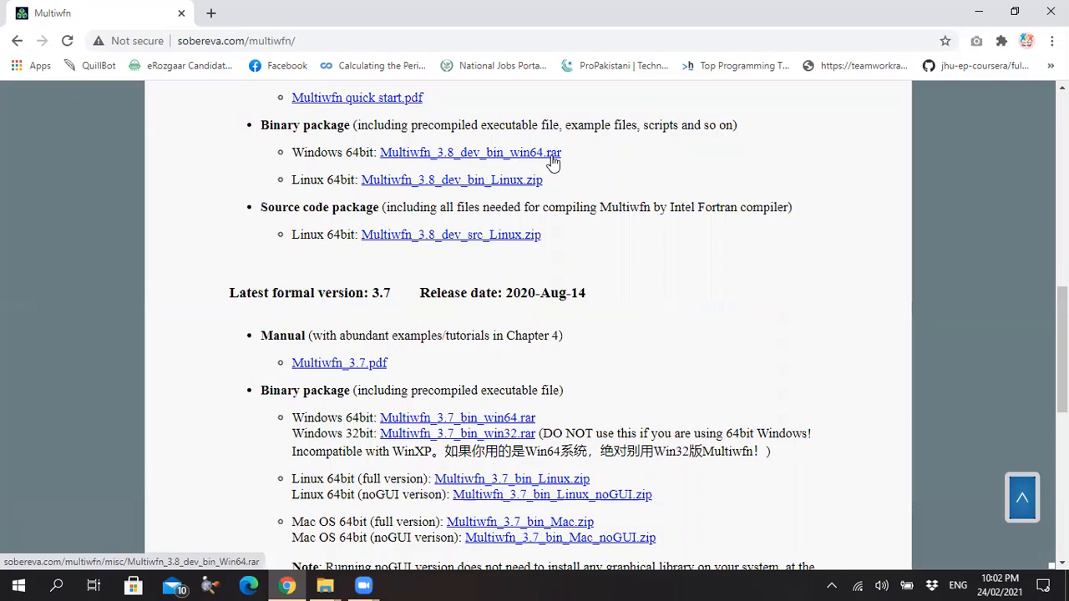
Search the web for "winrar free download" in a new browser tab.
click(213, 15)
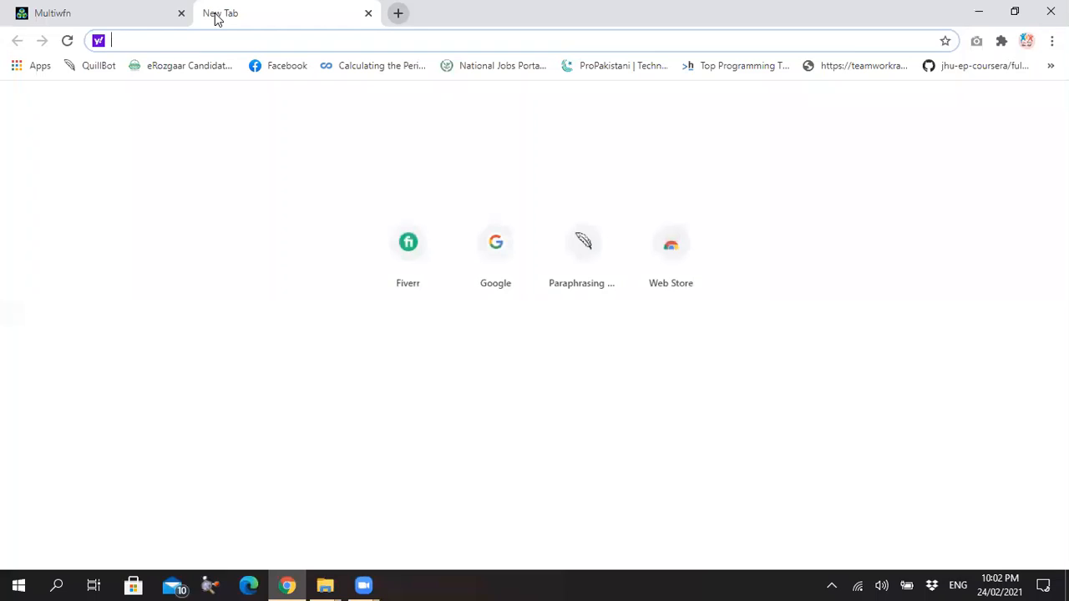
text(winr)
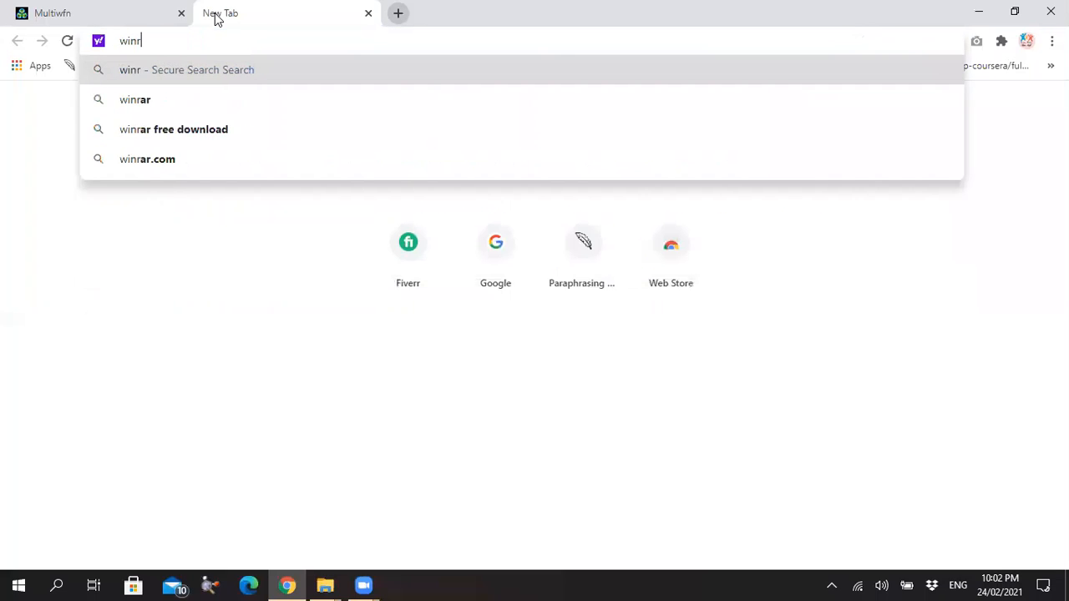
text(ar)
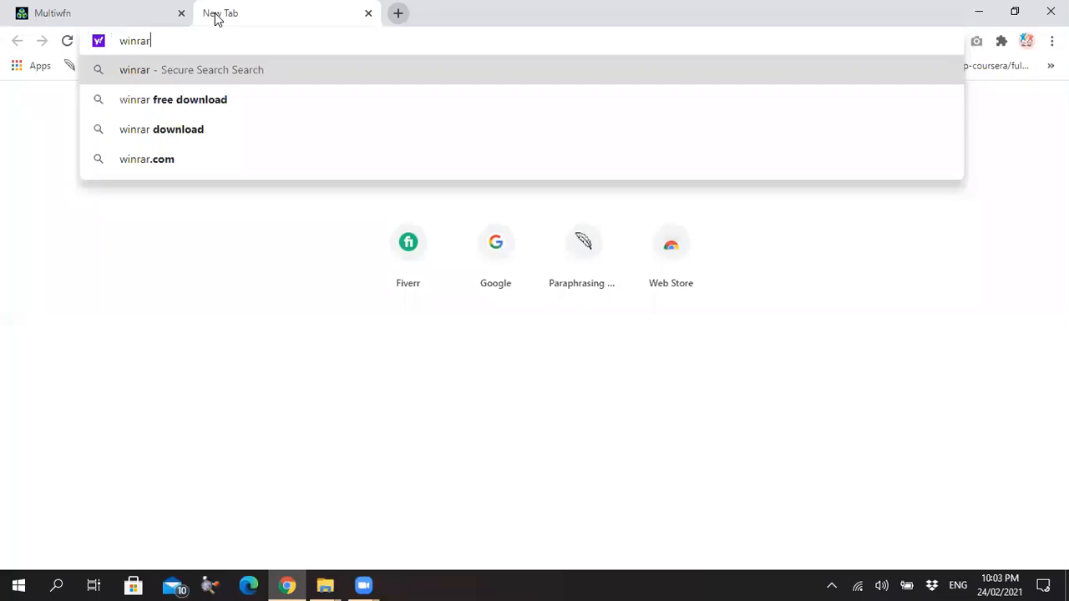
key(Down)
key(Return)
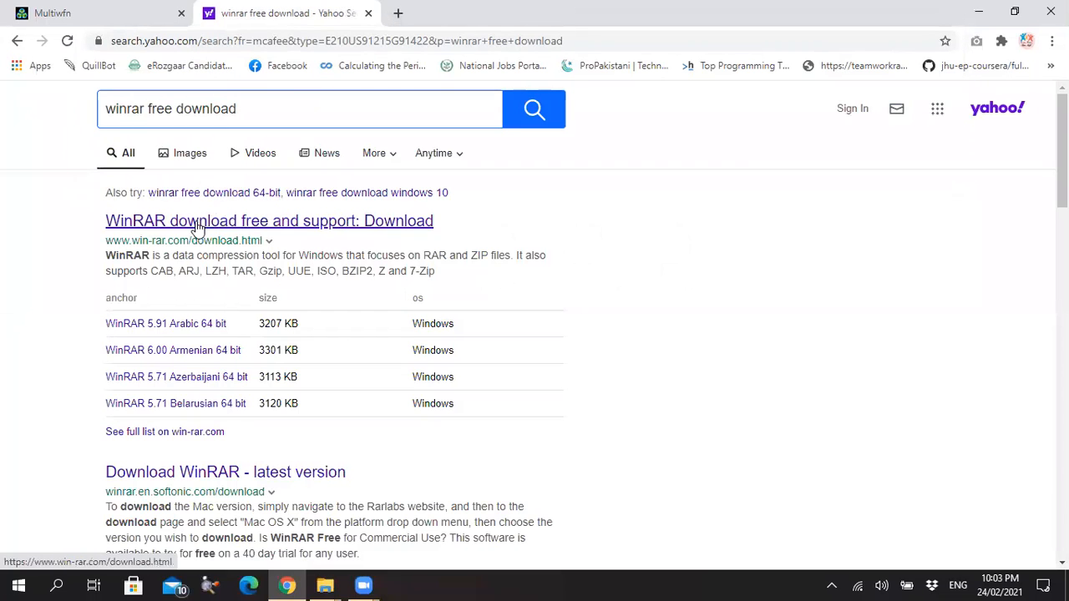
Open the WinRAR download page on win-rar.com from the search results and close the browser after viewing it.
click(199, 227)
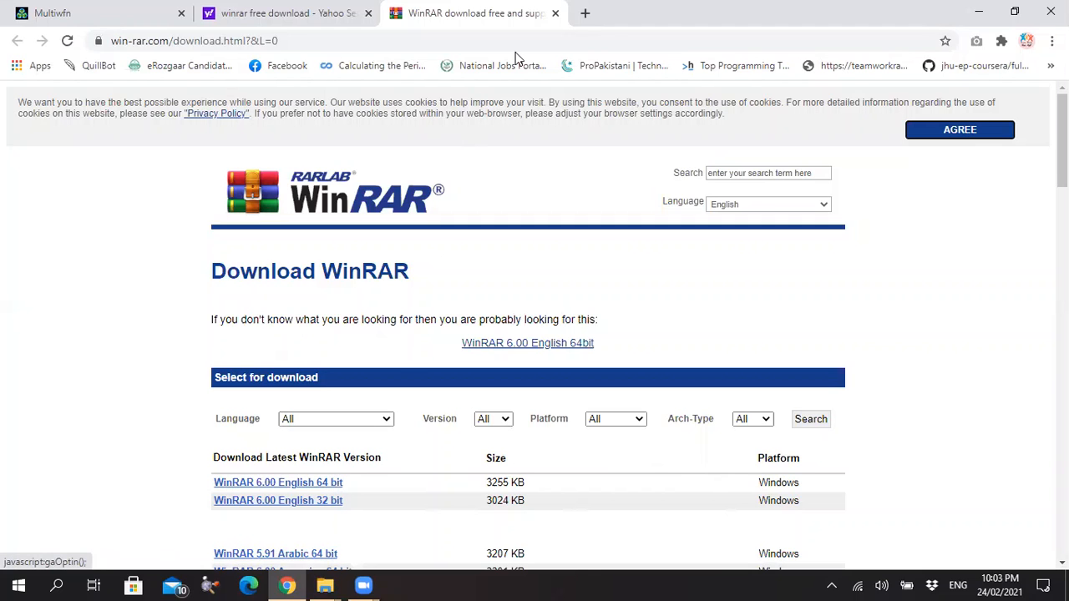
click(1050, 12)
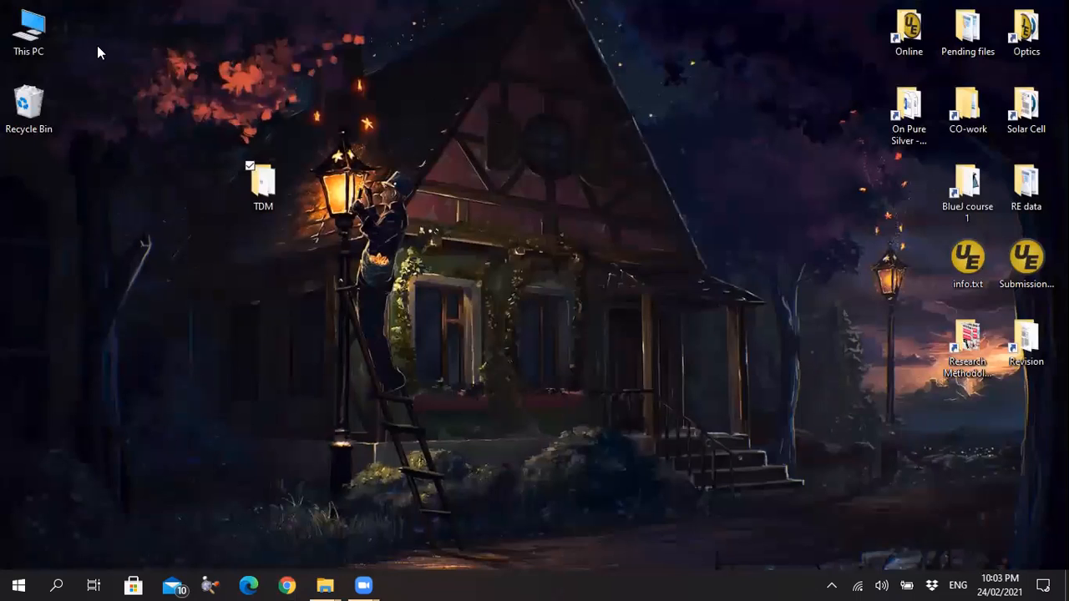
Open the folder Software\Chemistry\Multiwfn on drive D, launch Multiwfn.exe for a look and close it again.
click(53, 28)
double_click(53, 26)
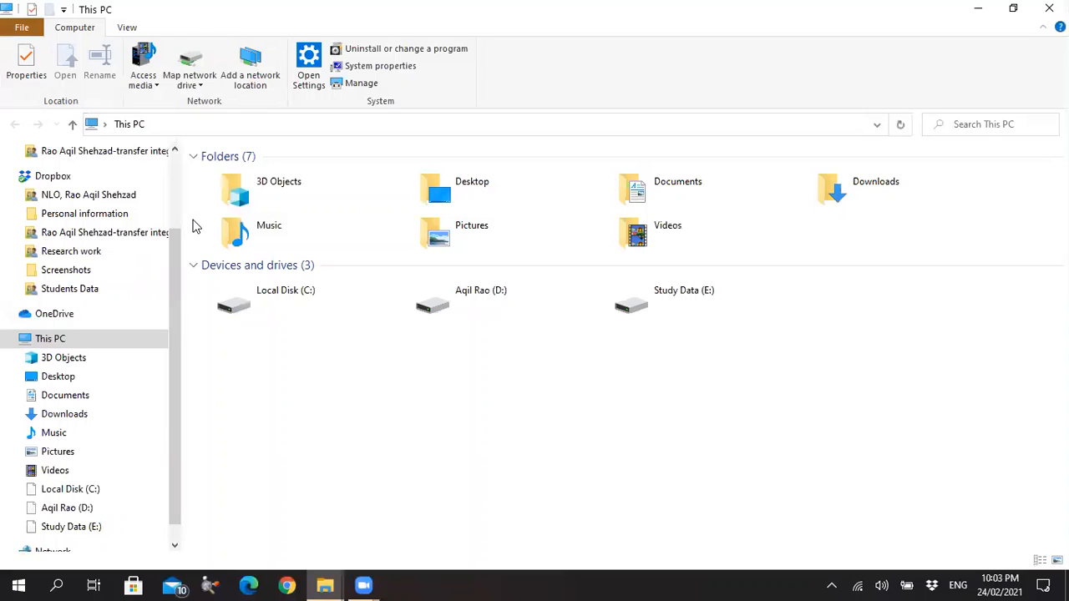
double_click(481, 296)
double_click(286, 319)
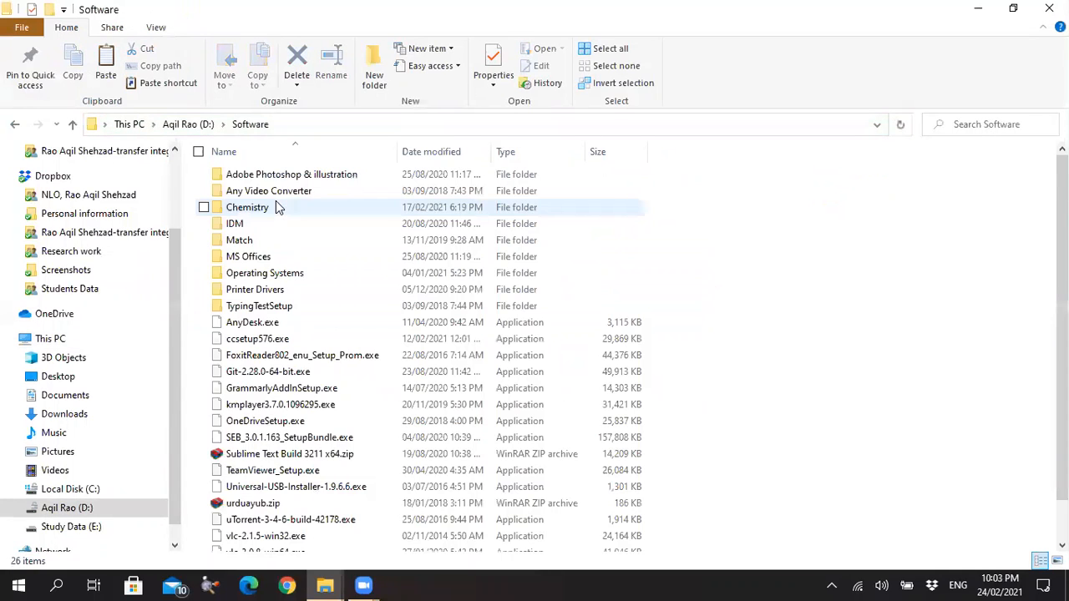
double_click(277, 207)
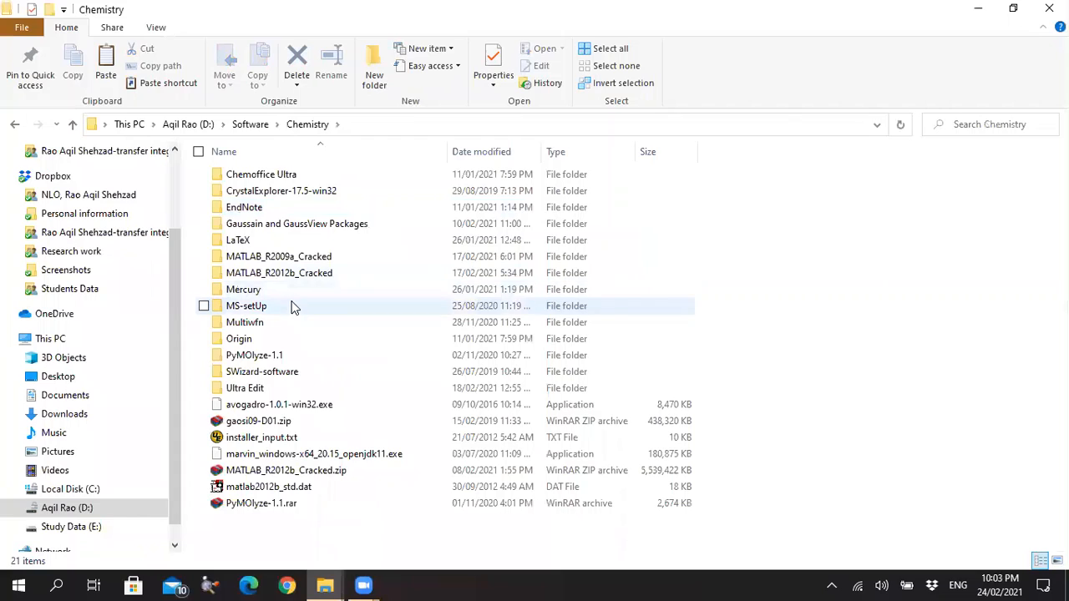
double_click(282, 322)
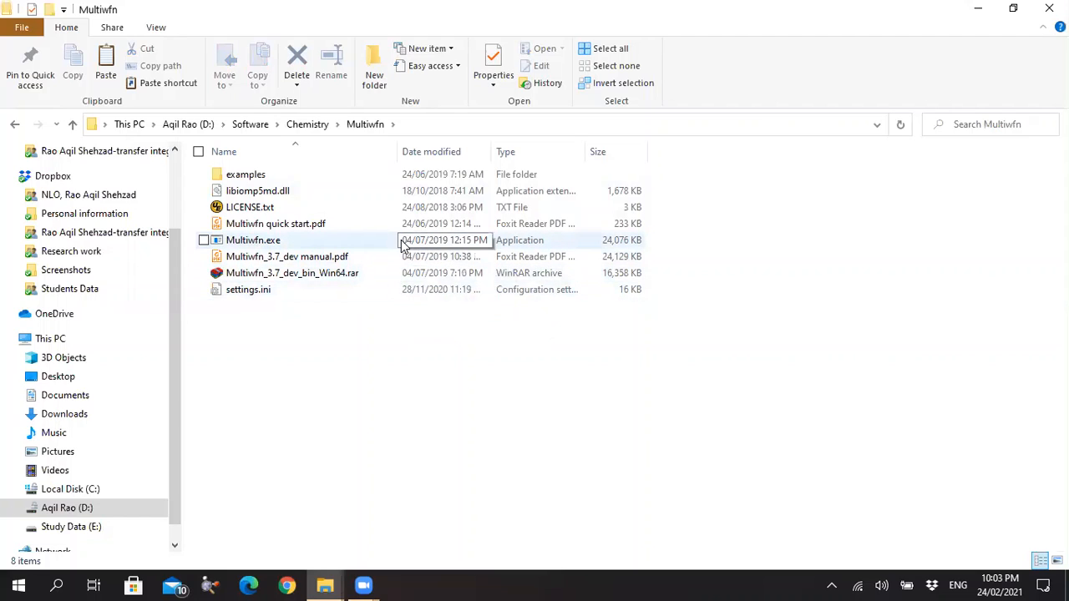
double_click(331, 241)
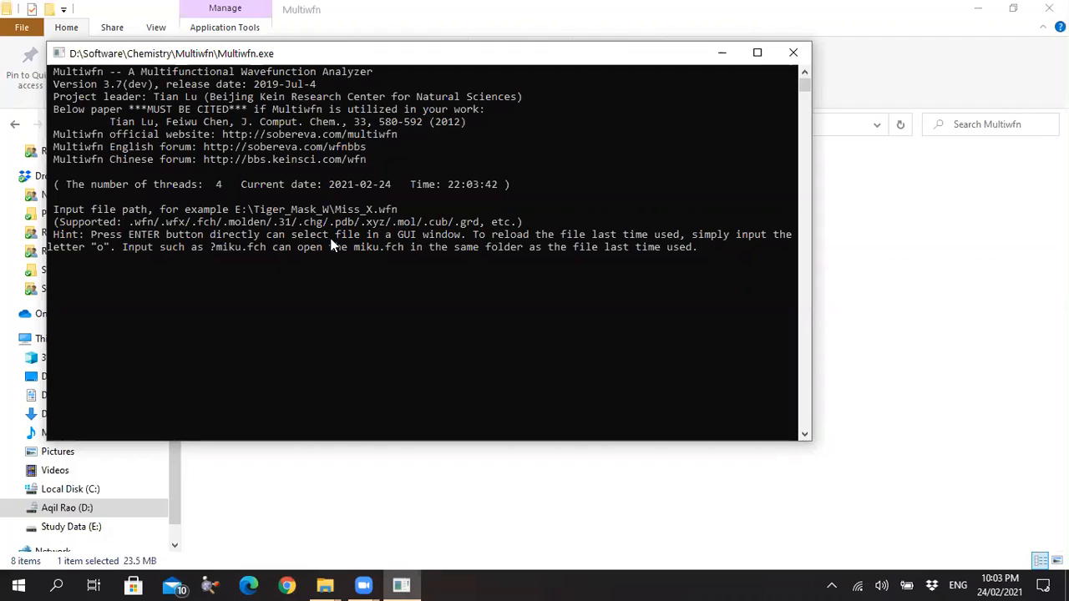
click(792, 53)
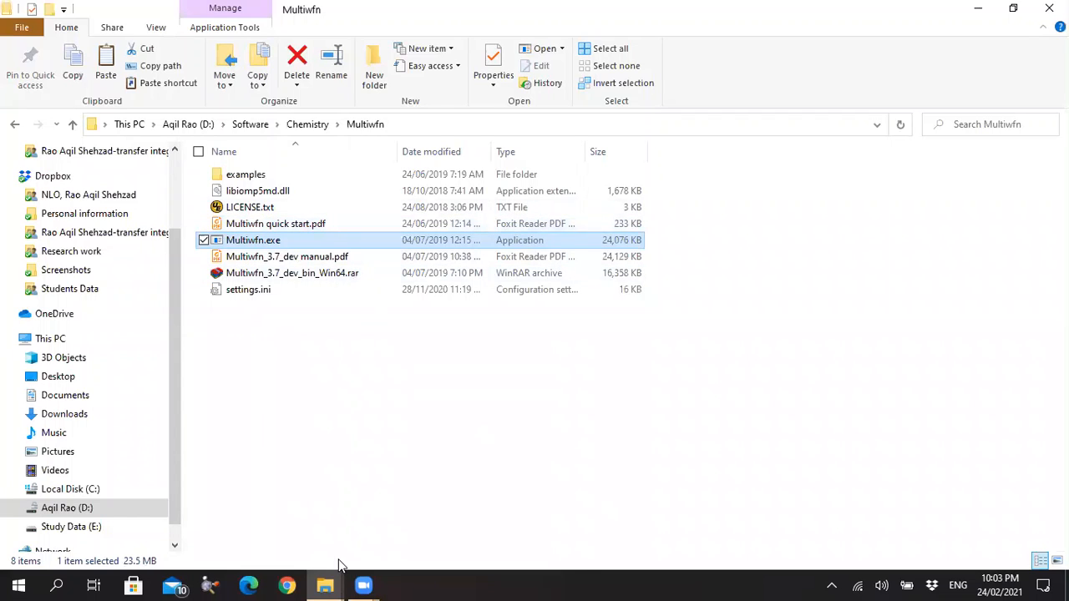
Copy p-NA-TDM.fchk and p-NA-TDM.log from the TDM folder into the Multiwfn folder.
click(333, 583)
click(288, 538)
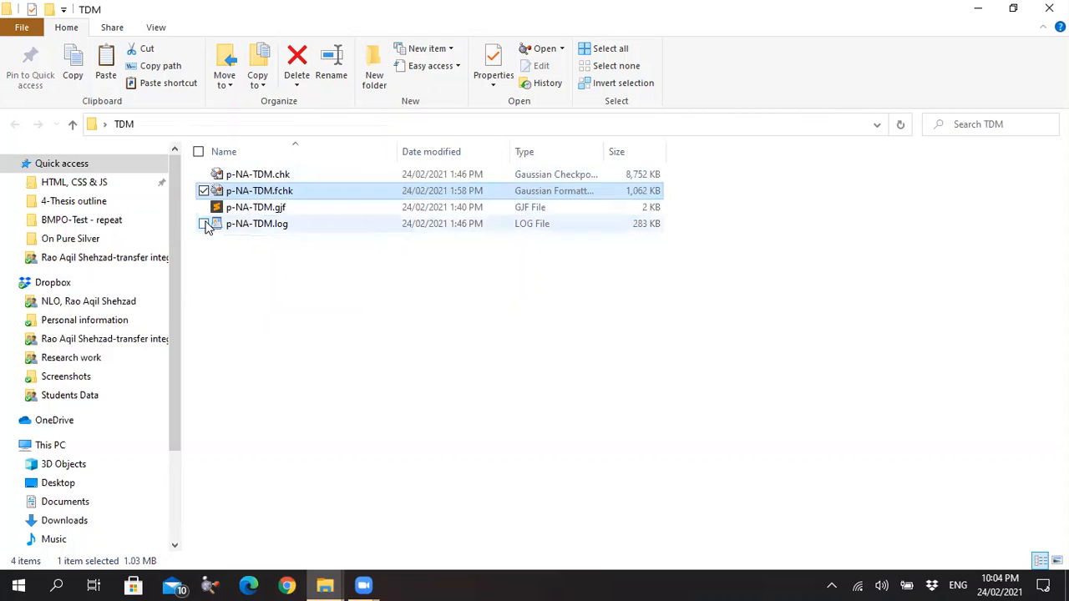
ctrl+click(242, 225)
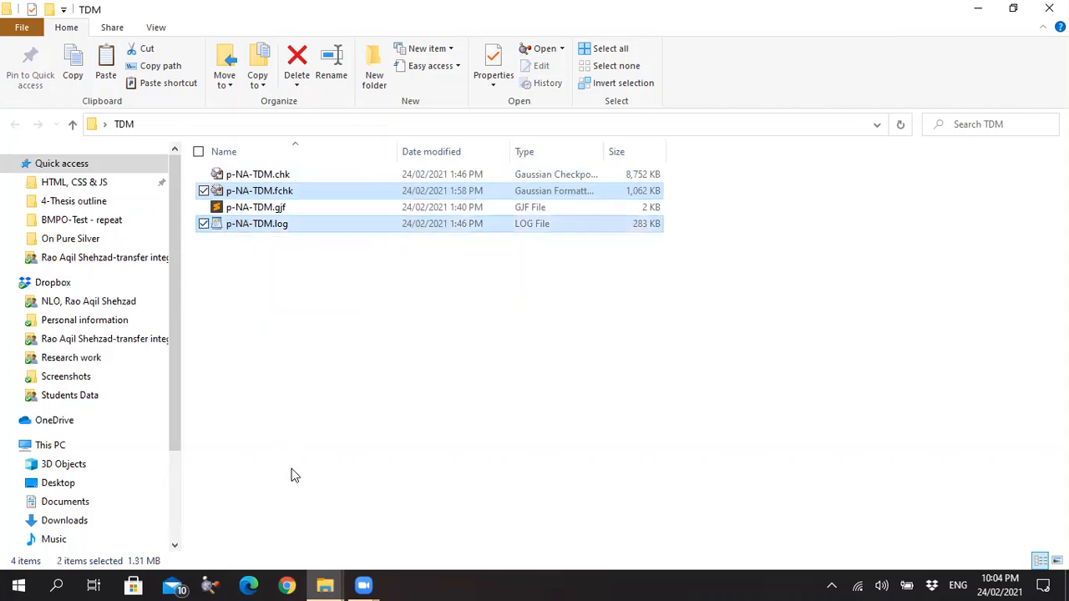
mouse_move(328, 585)
click(447, 511)
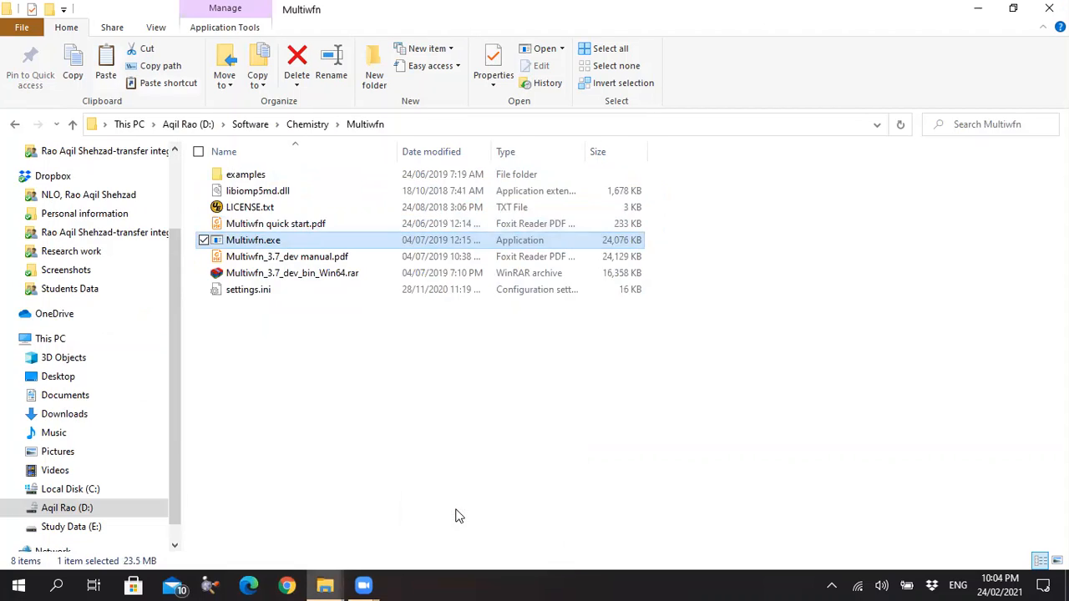
key(ctrl+v)
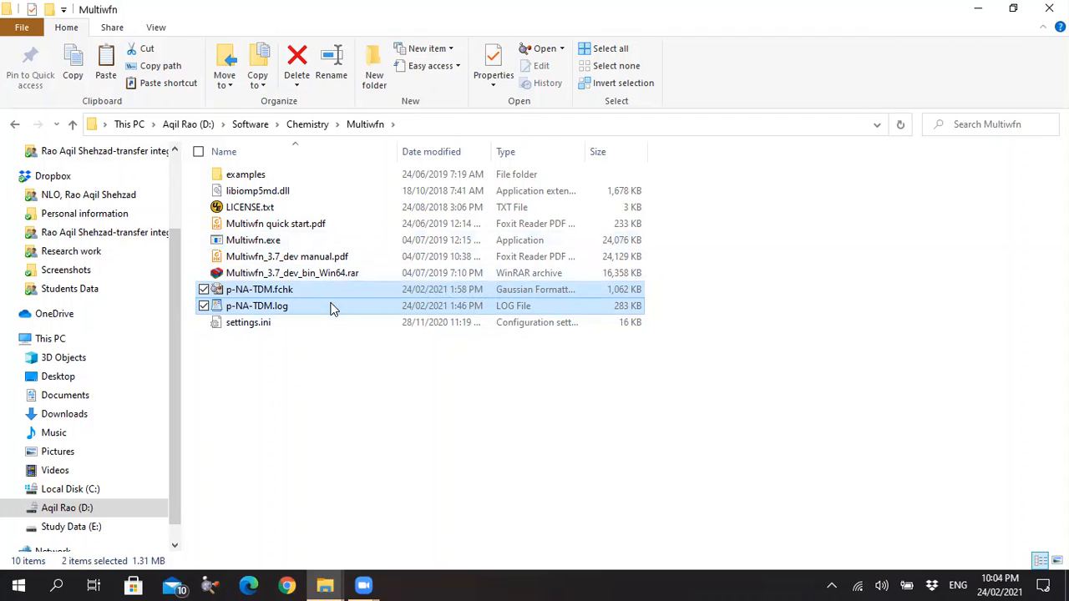
Launch Multiwfn.exe and place its console window so that the files in the Multiwfn folder stay accessible.
double_click(344, 241)
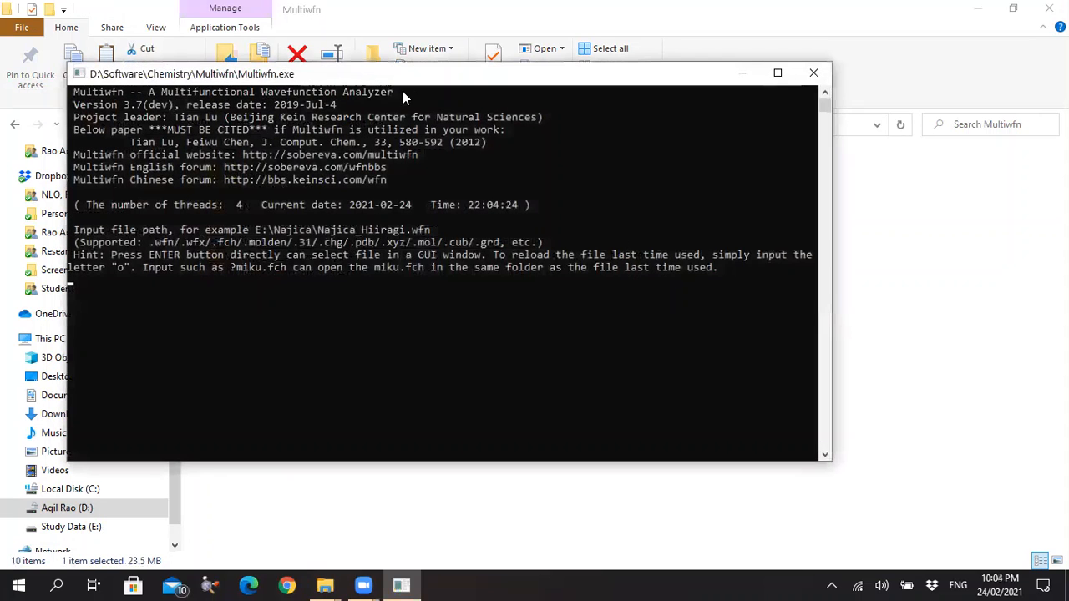
drag(412, 80, 651, 78)
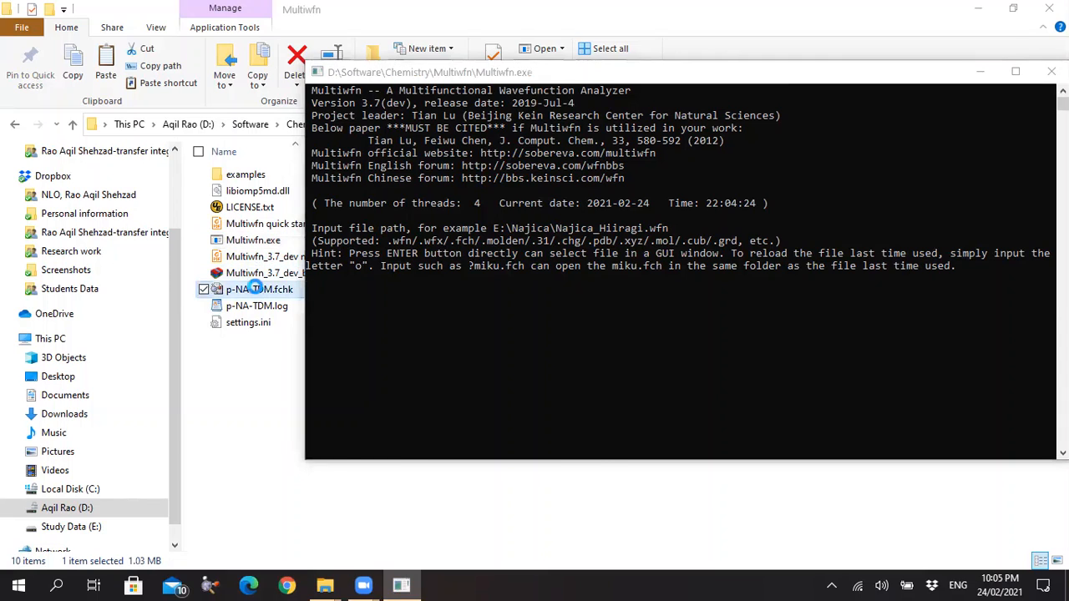
click(259, 292)
right_click(259, 292)
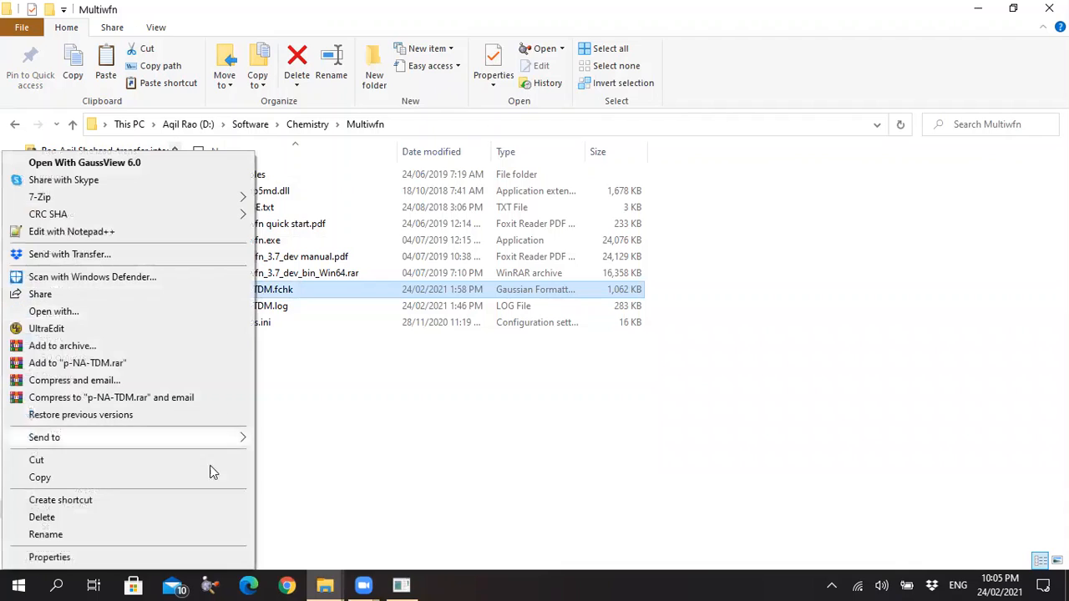
click(198, 554)
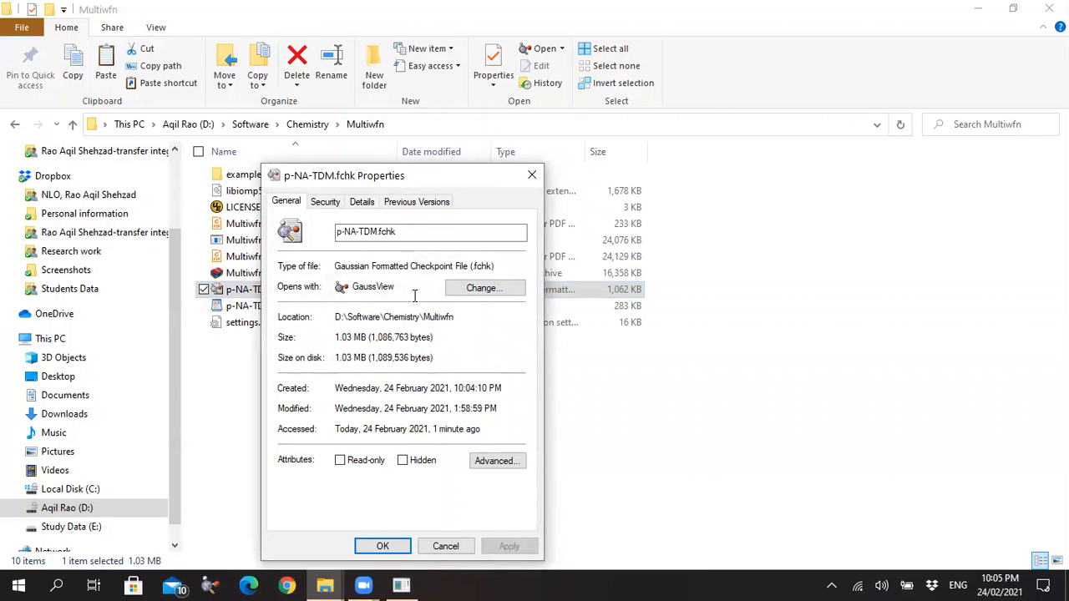
drag(456, 317, 328, 317)
key(ctrl+c)
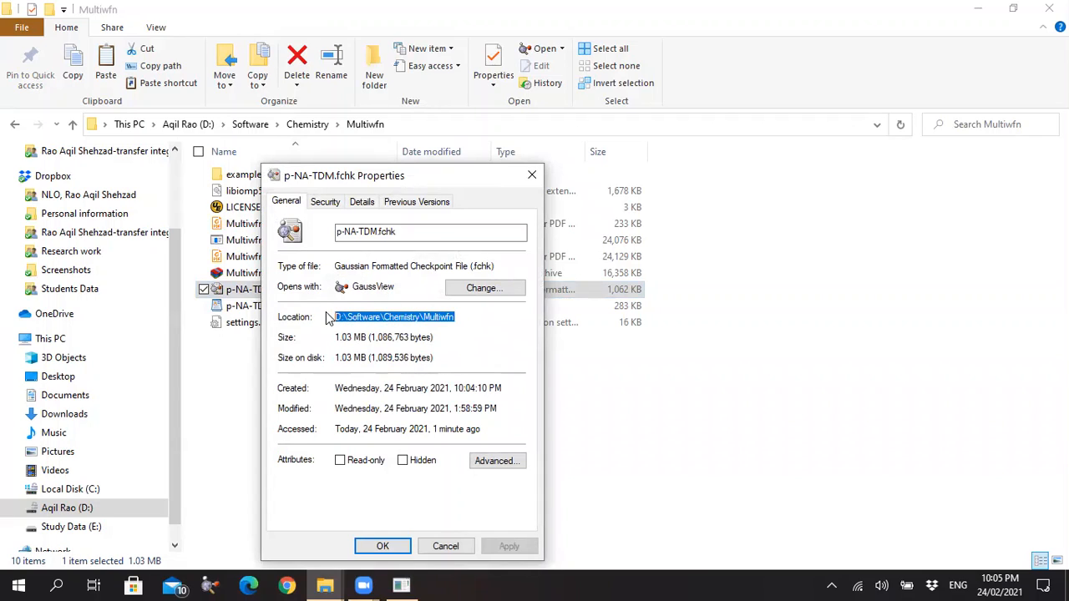
click(373, 544)
click(399, 579)
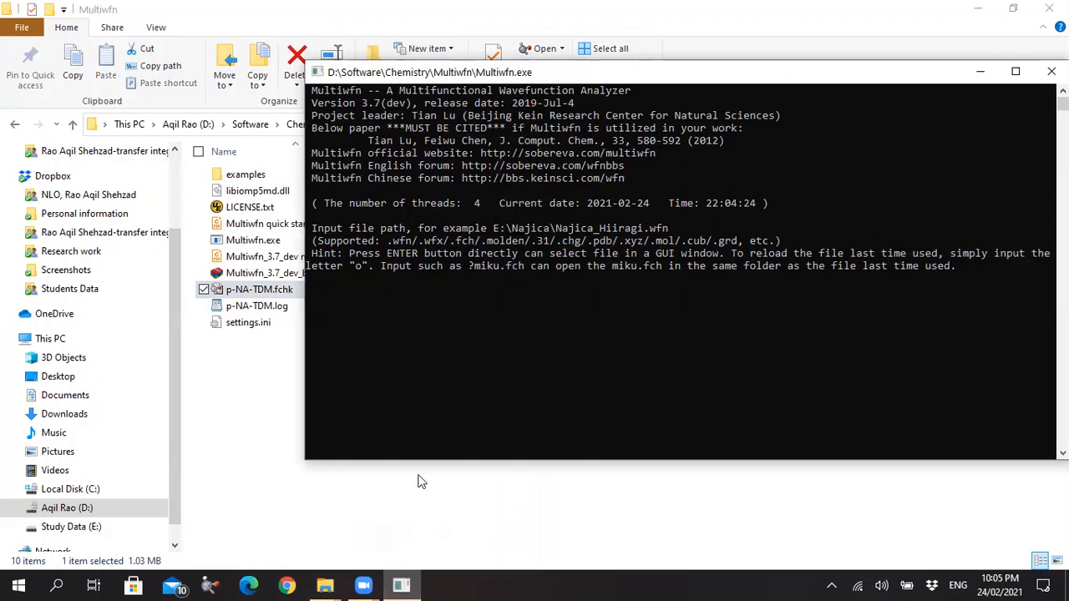
click(430, 411)
right_click(430, 412)
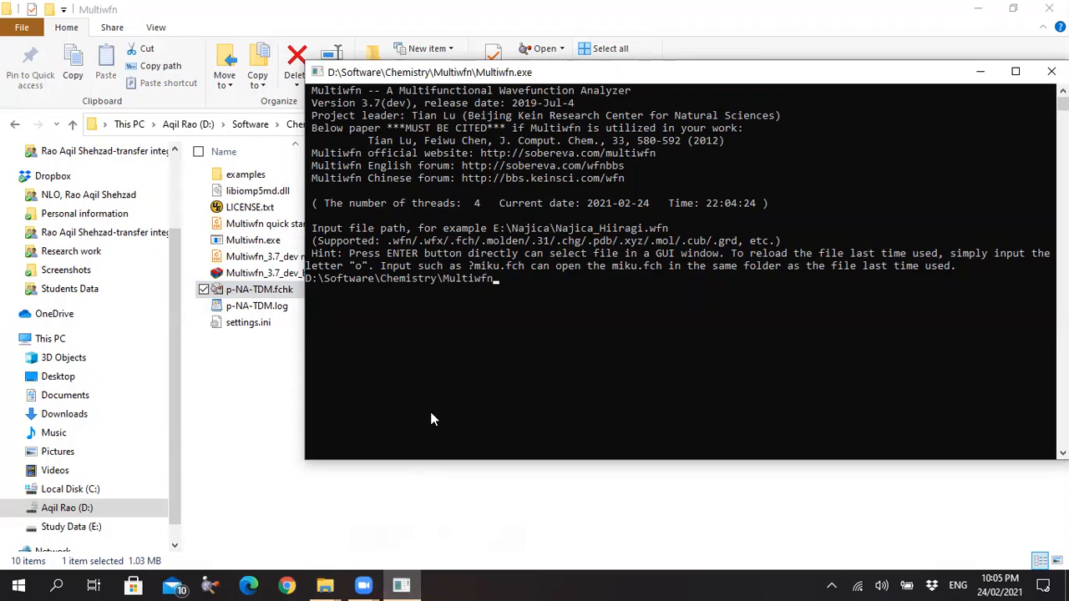
key(BackSpace)
key(BackSpace)
key(BackSpace)
key(BackSpace)
key(BackSpace)
key(BackSpace)
key(BackSpace)
key(BackSpace)
key(BackSpace)
key(BackSpace)
key(BackSpace)
key(BackSpace)
key(BackSpace)
key(BackSpace)
key(BackSpace)
key(BackSpace)
key(BackSpace)
key(BackSpace)
key(BackSpace)
key(BackSpace)
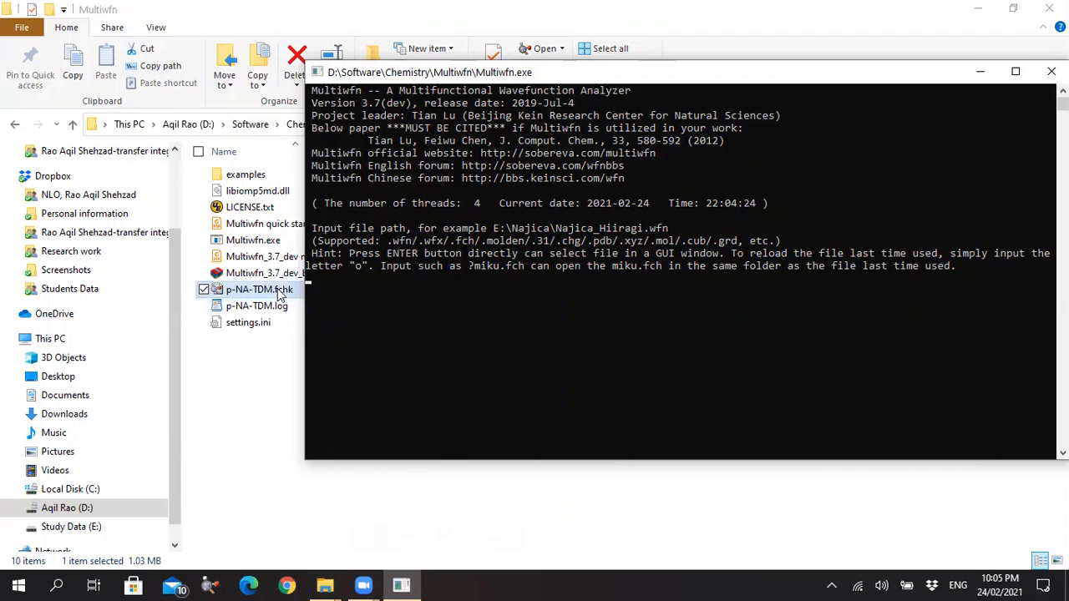
Load D:\Software\Chemistry\Multiwfn\p-NA-TDM.fchk into Multiwfn and enter function 18, Electron excitation analysis.
drag(250, 289, 372, 294)
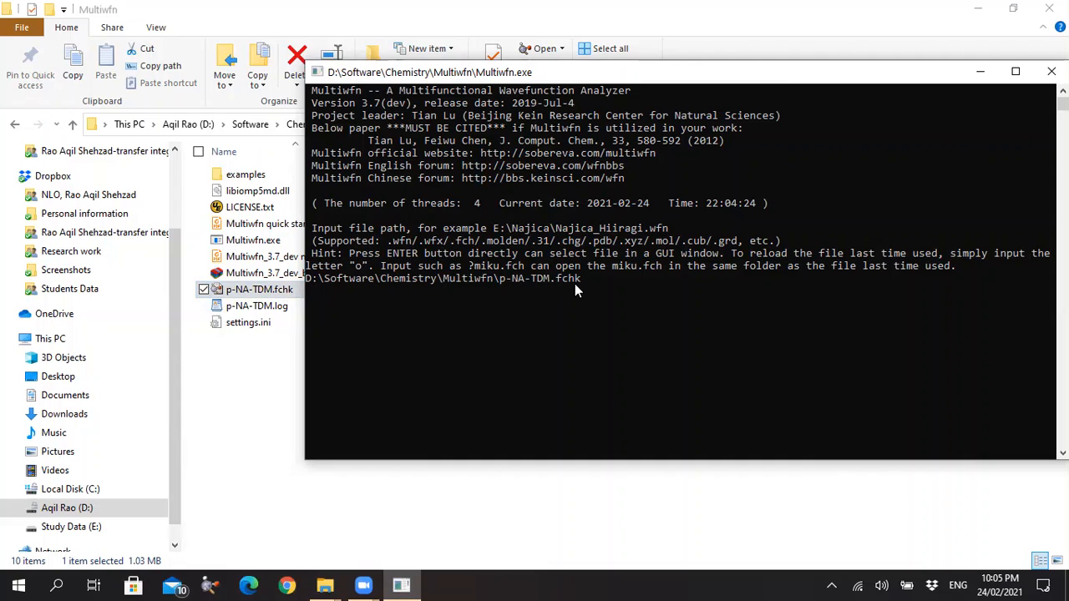
key(Return)
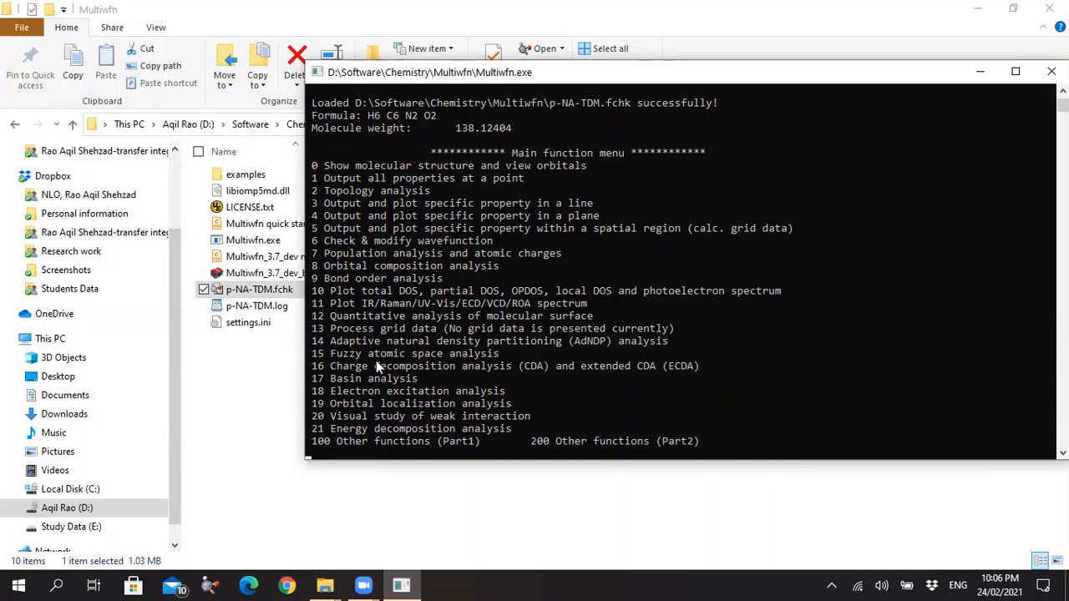
text(18)
key(Return)
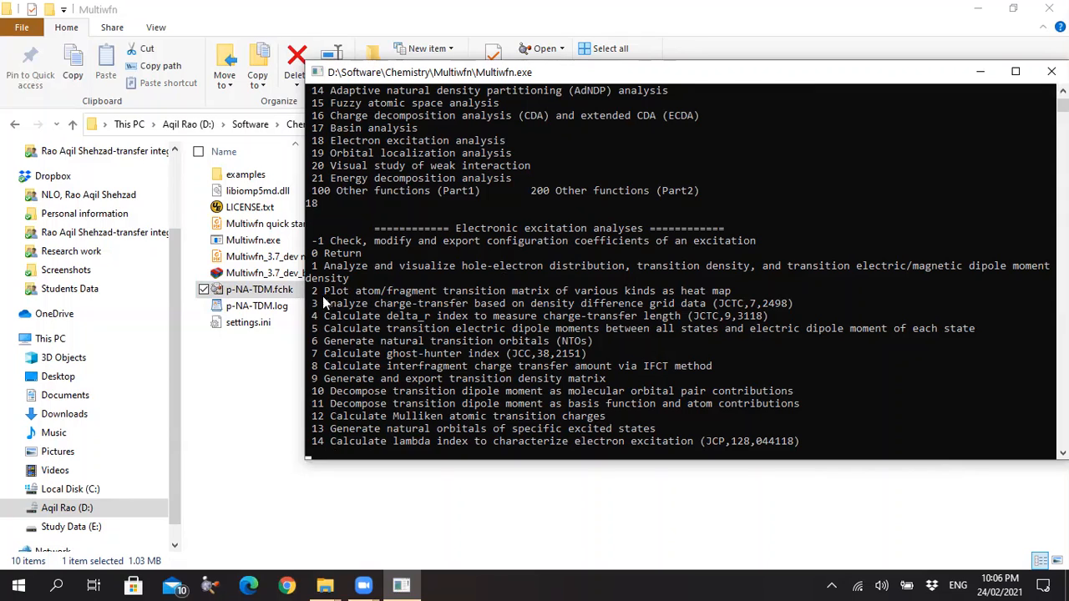
Choose option 2, plotting the atom/fragment transition matrix as a heat map, and supply D:\Software\Chemistry\Multiwfn\p-NA-TDM.log as the excitation output file.
text(2)
key(Return)
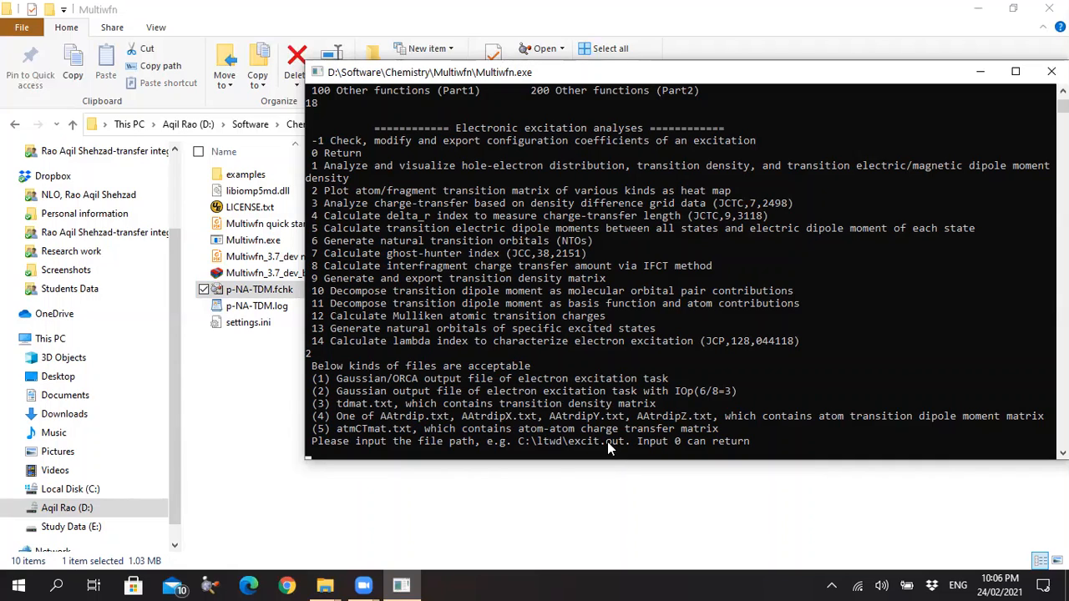
text(2)
text(D:\Software\Chemistry\Multiwfn\p-NA-TDM.fchk)
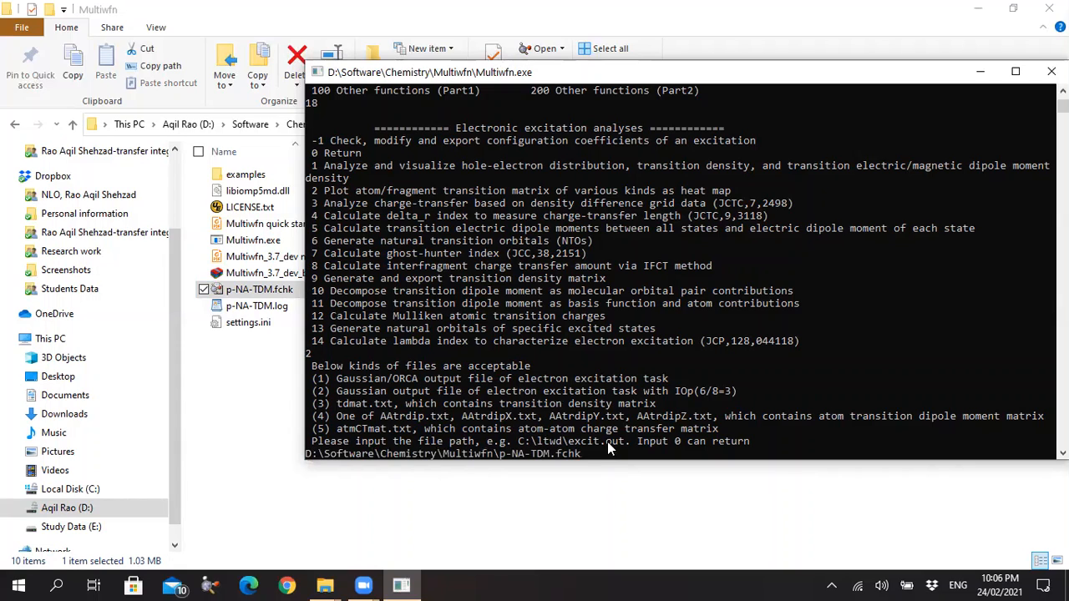
key(BackSpace)
key(BackSpace)
key(BackSpace)
key(BackSpace)
text(log)
key(Return)
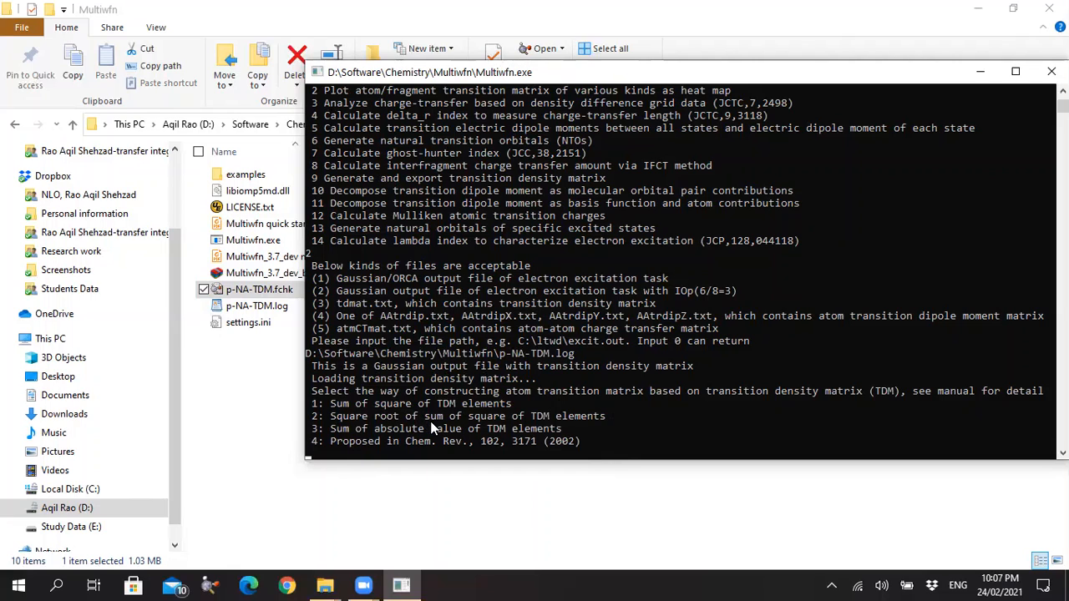
Construct the atom transition matrix with option 2, square root of sum of square of TDM elements, and save its map as a graphical file.
text(2)
key(Return)
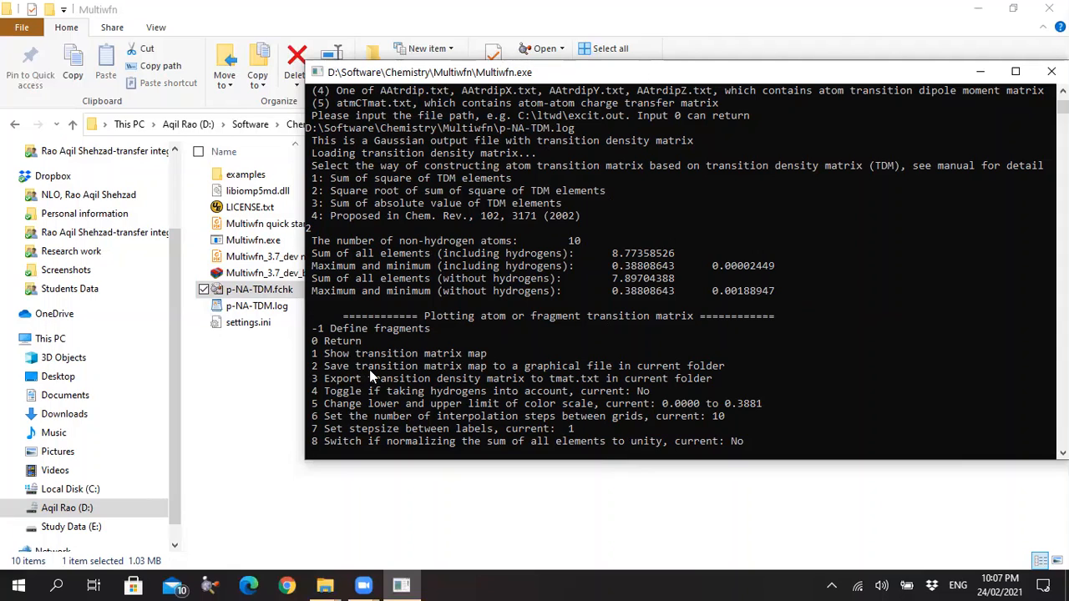
text(2)
key(Return)
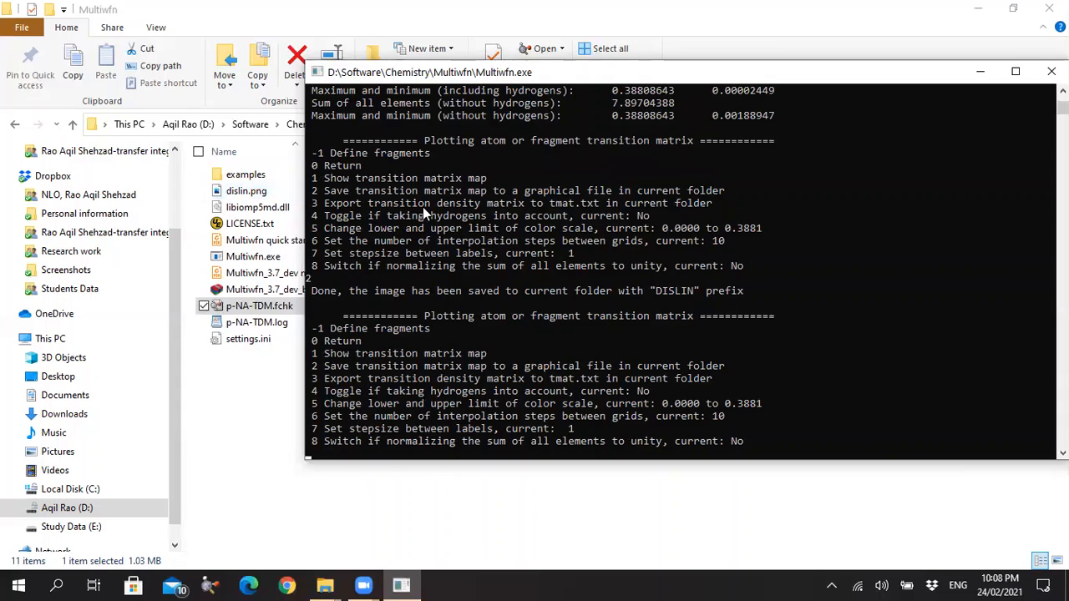
Open dislin.png from the Multiwfn folder, examine the transition matrix heat map's axes and color scale, and close the image.
click(269, 197)
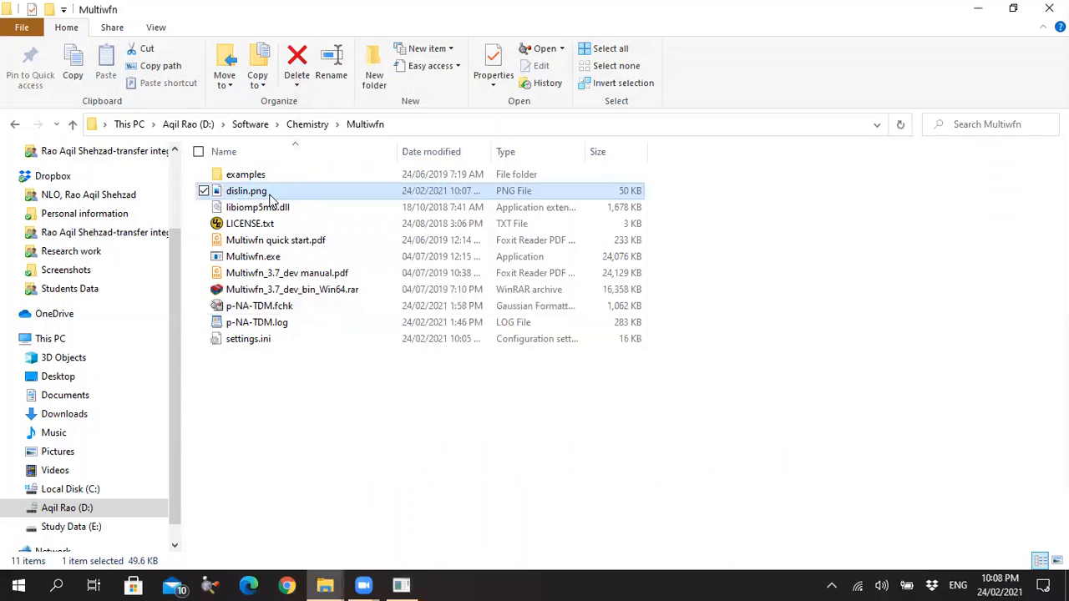
double_click(269, 198)
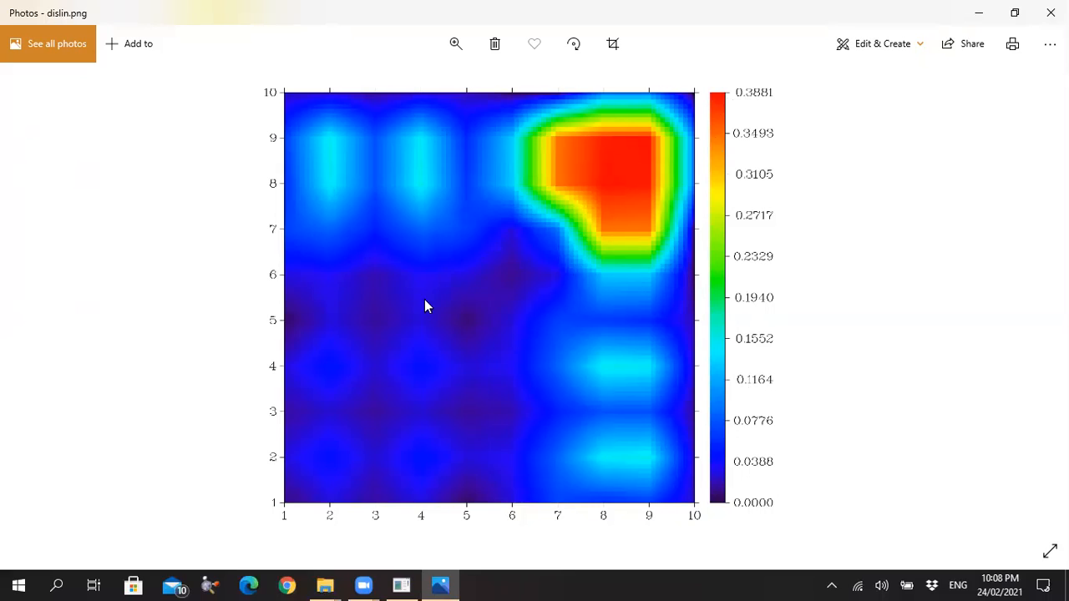
click(1051, 12)
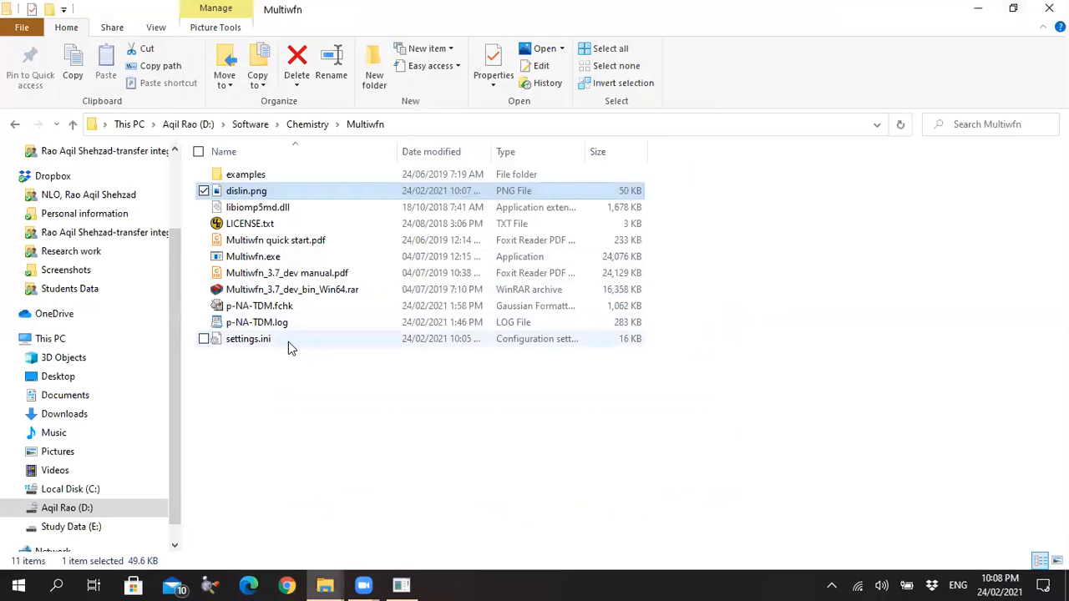
Open p-NA-TDM.fchk in GaussView, show the atom labels, examine the atom numbering in the enlarged molecule window and close it.
double_click(292, 309)
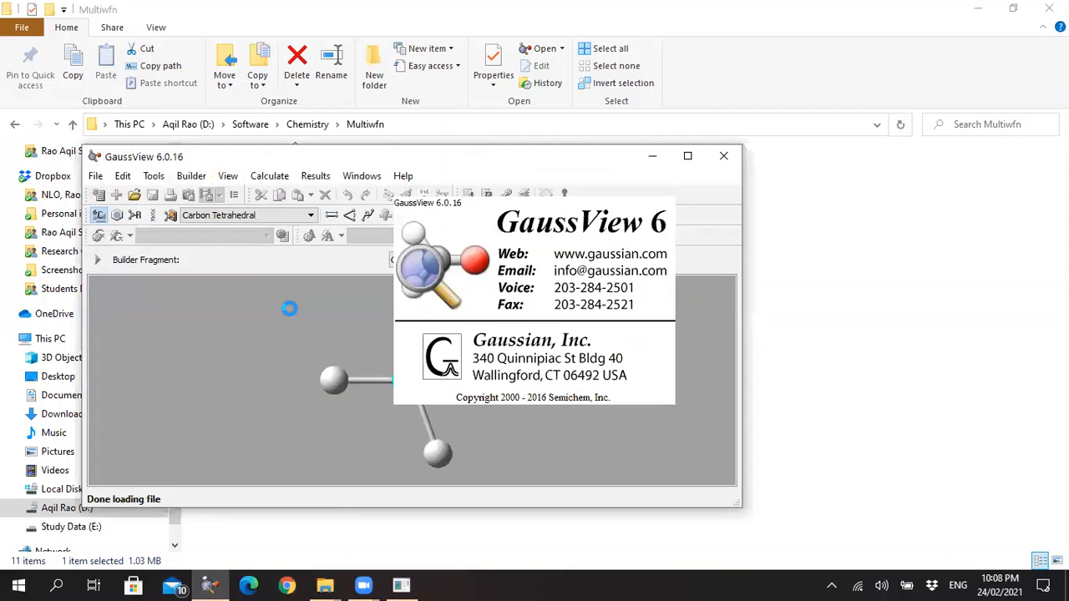
right_click(352, 211)
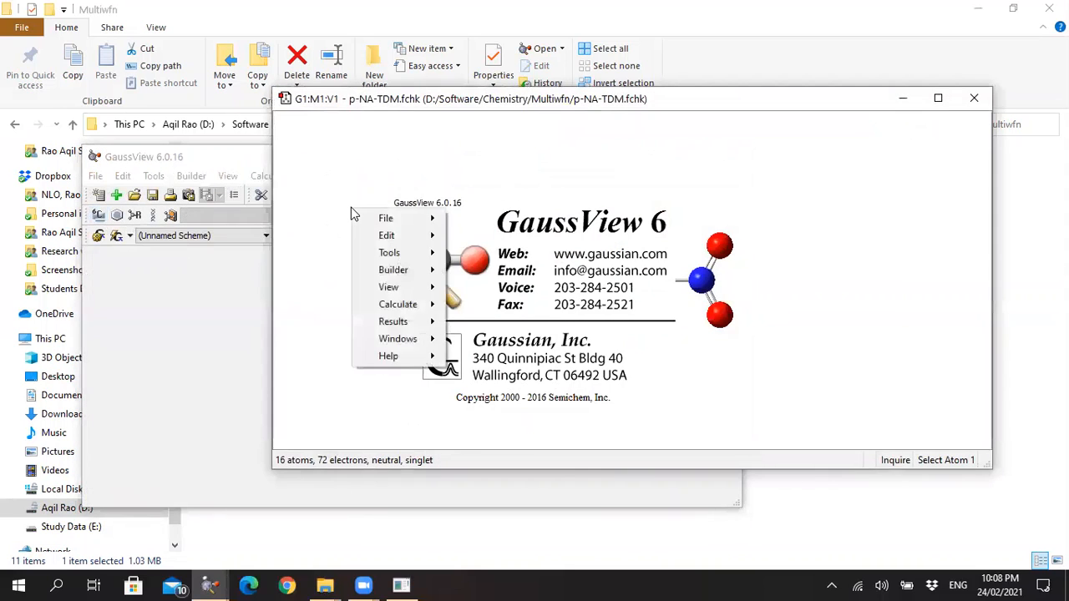
mouse_move(389, 287)
mouse_move(427, 270)
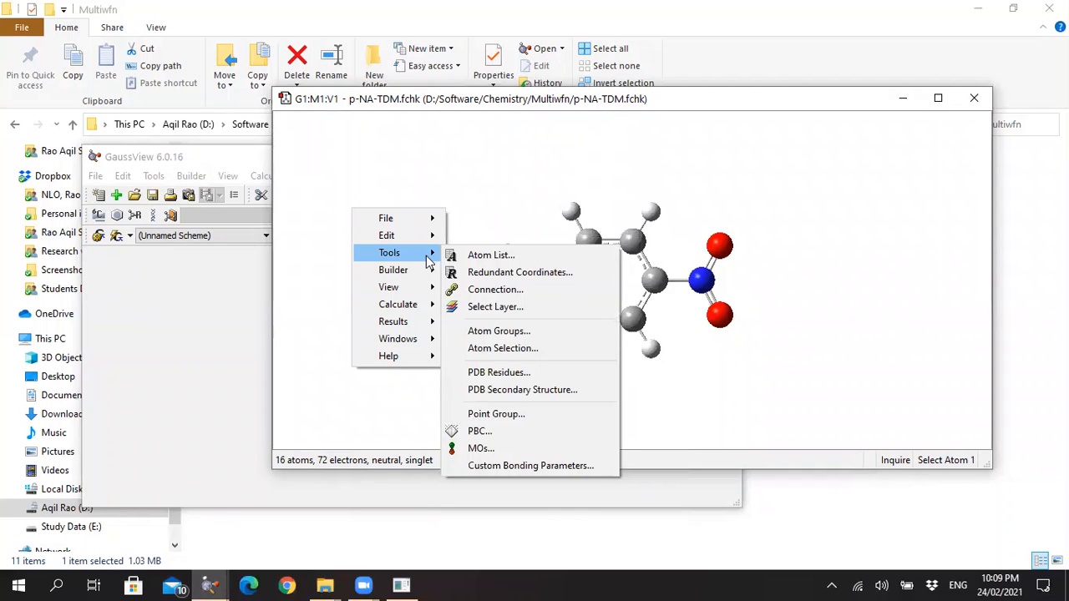
mouse_move(429, 292)
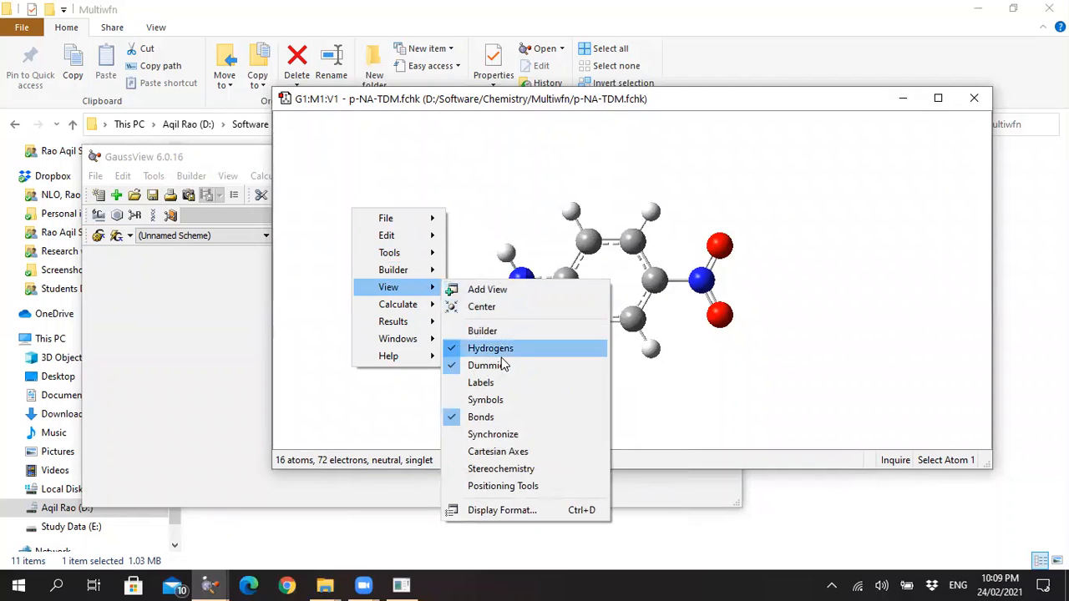
click(505, 383)
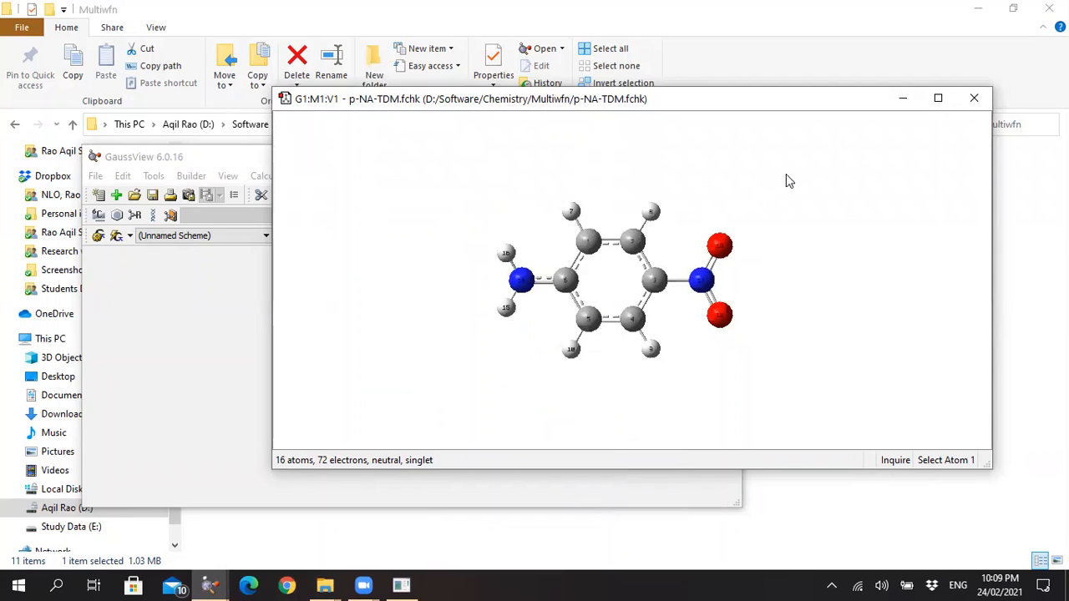
double_click(804, 109)
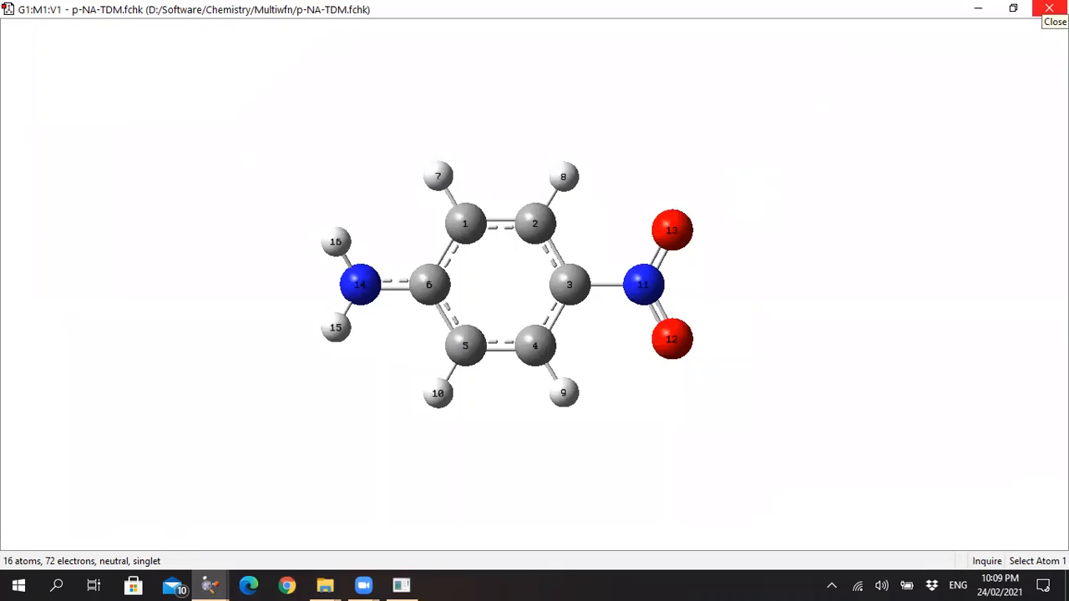
click(1049, 10)
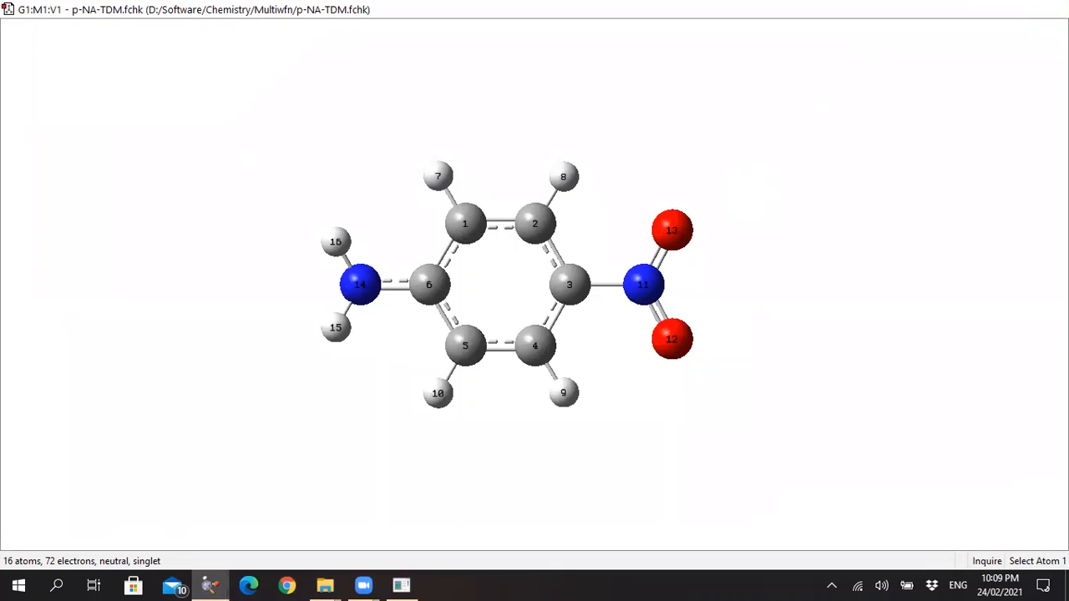